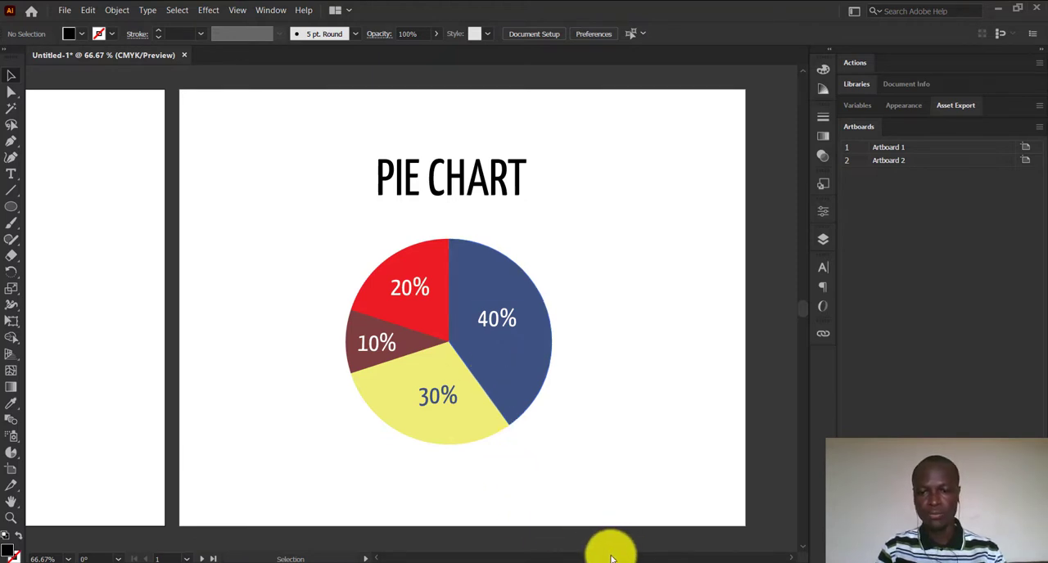
Switch the toolbar to the Advanced set while working on the blank first artboard.
{"action": "scroll", "coordinate": [610, 558], "scroll_direction": "left", "scroll_amount": 2}
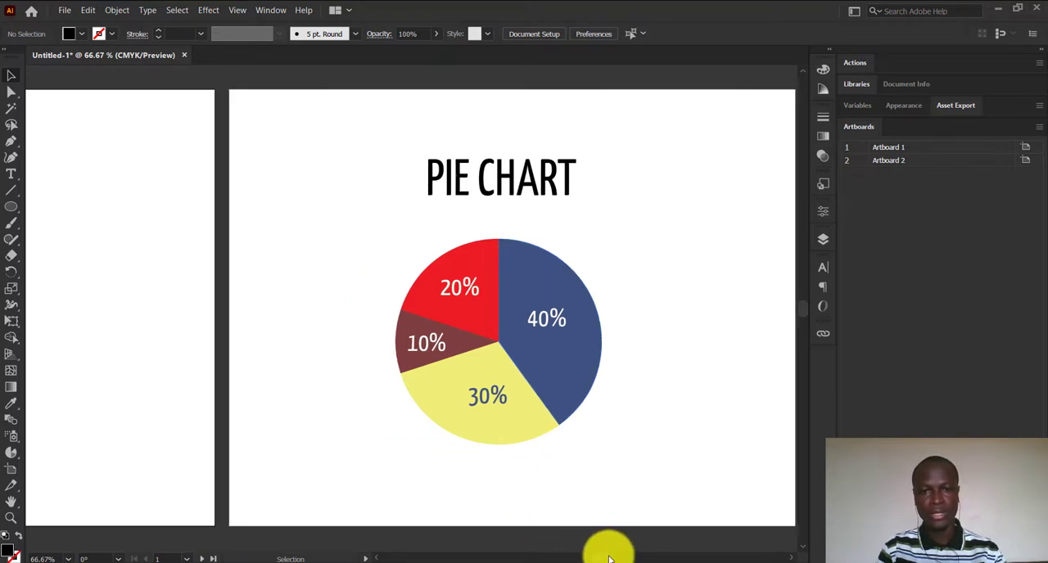
{"action": "scroll", "coordinate": [610, 559], "scroll_direction": "left", "scroll_amount": 8}
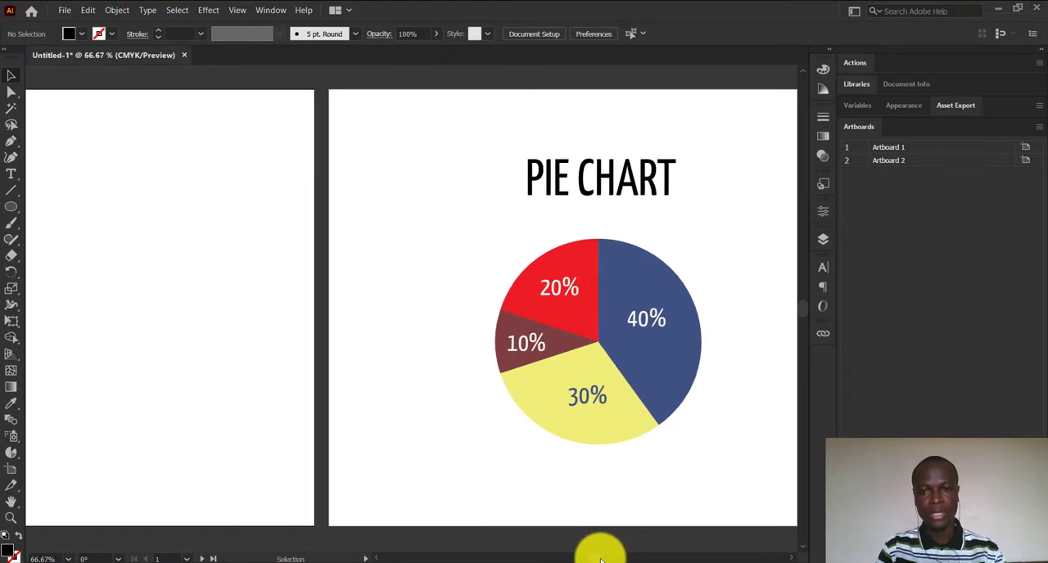
{"action": "scroll", "coordinate": [589, 558], "scroll_direction": "left", "scroll_amount": 3}
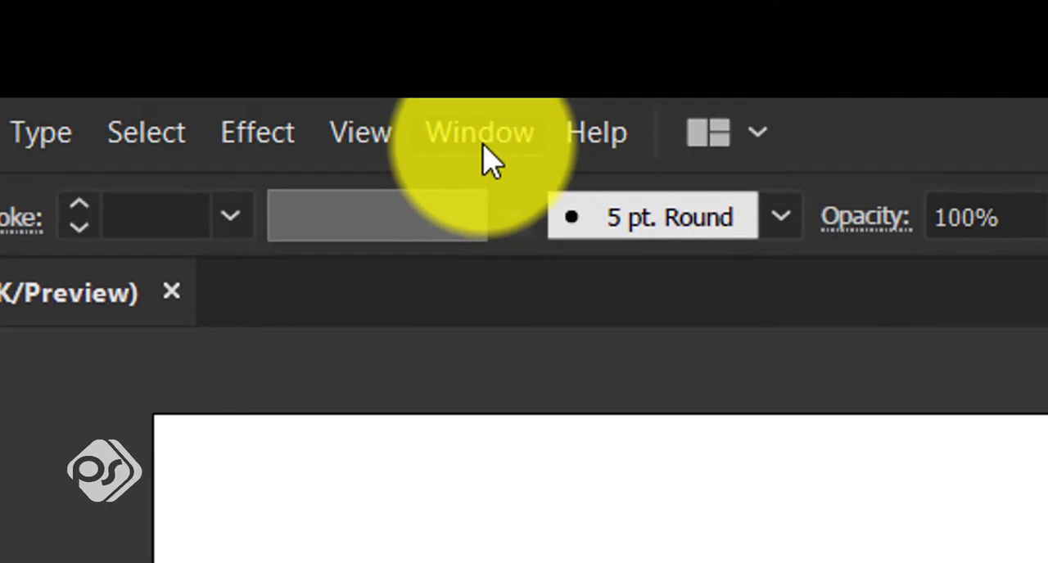
{"action": "left_click", "coordinate": [482, 139]}
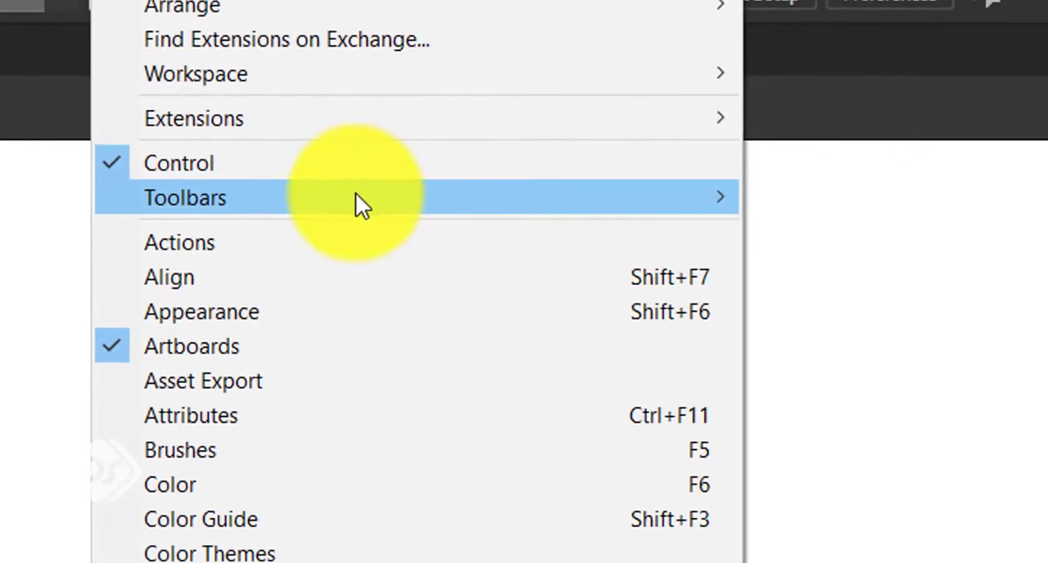
{"action": "mouse_move", "coordinate": [357, 196]}
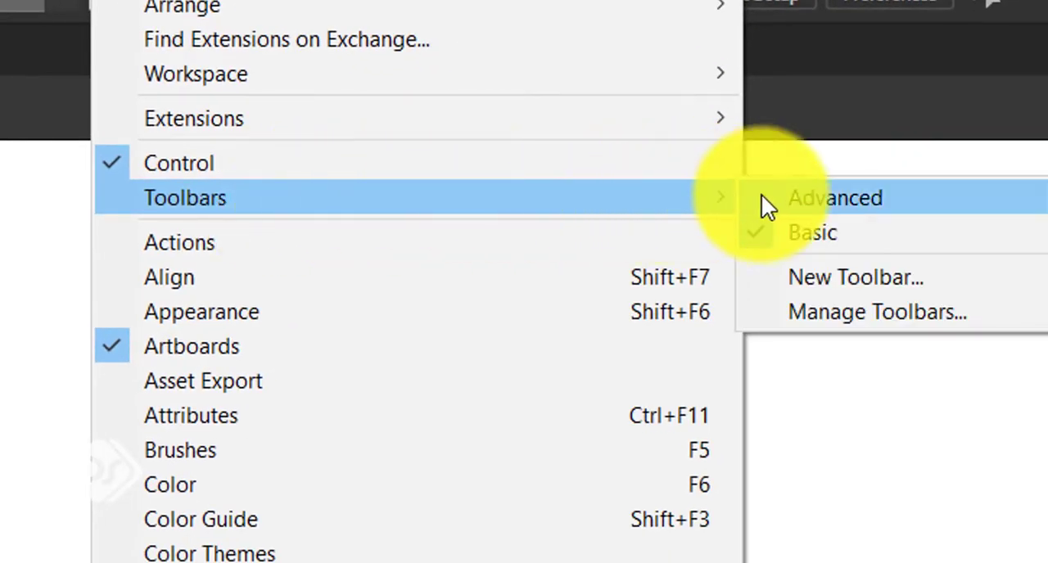
{"action": "left_click", "coordinate": [850, 200]}
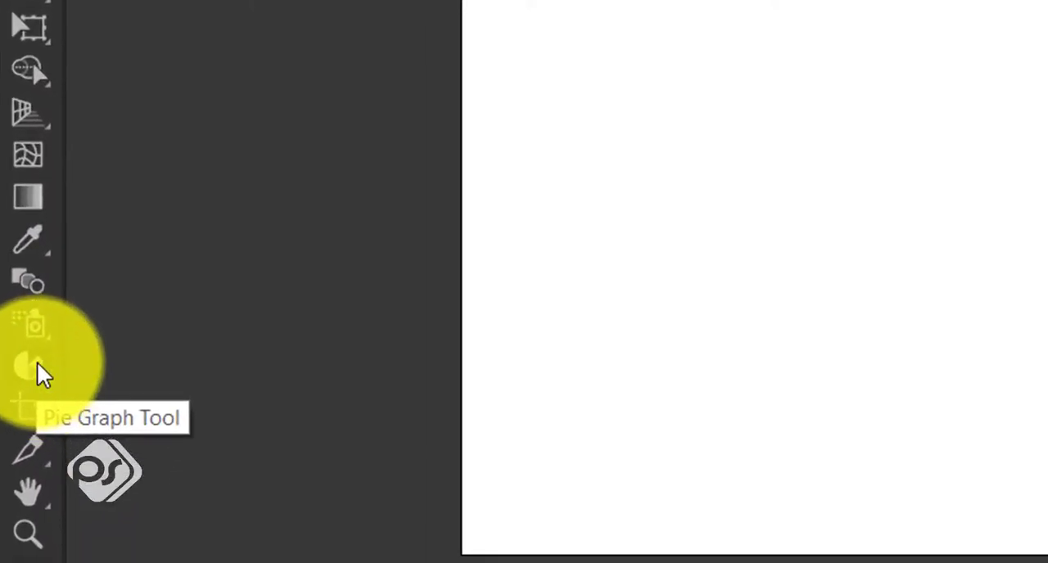
Draw a pie graph in the middle of the blank artboard and move its data window away from the graph.
{"action": "left_click", "coordinate": [35, 377]}
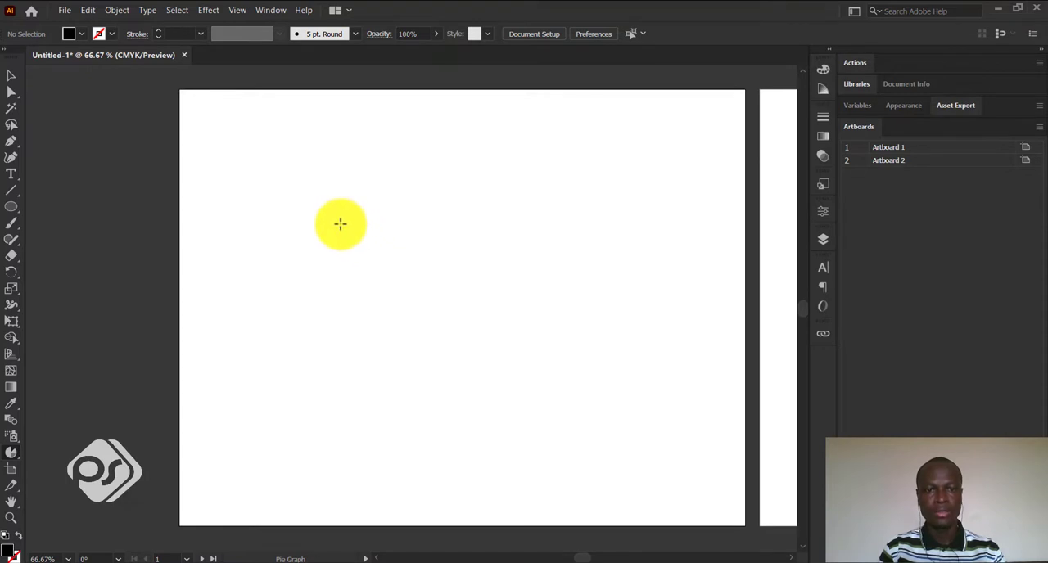
{"action": "left_click_drag", "start_coordinate": [341, 223], "coordinate": [650, 467]}
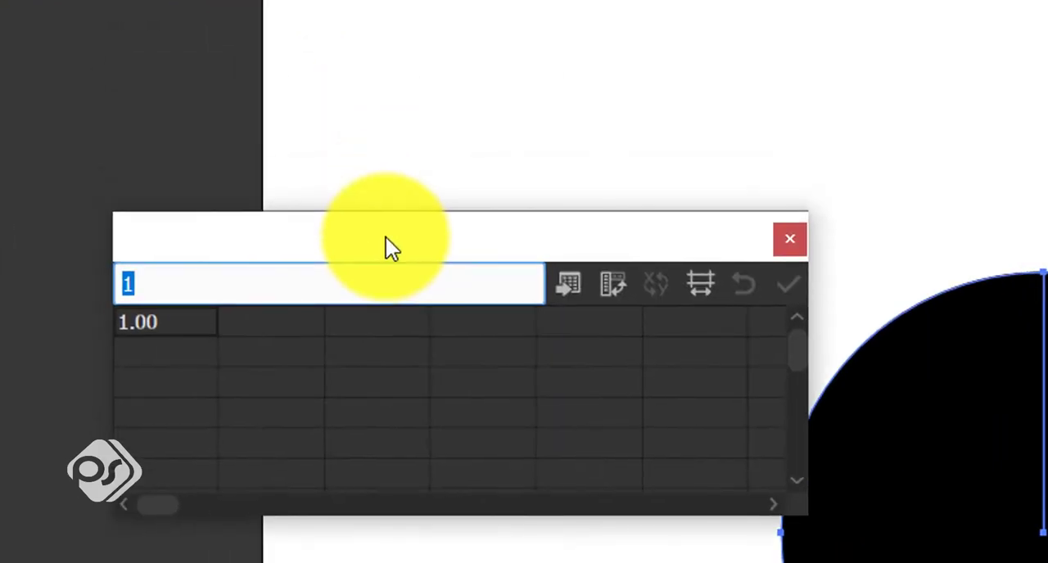
{"action": "left_click_drag", "start_coordinate": [385, 238], "coordinate": [311, 232]}
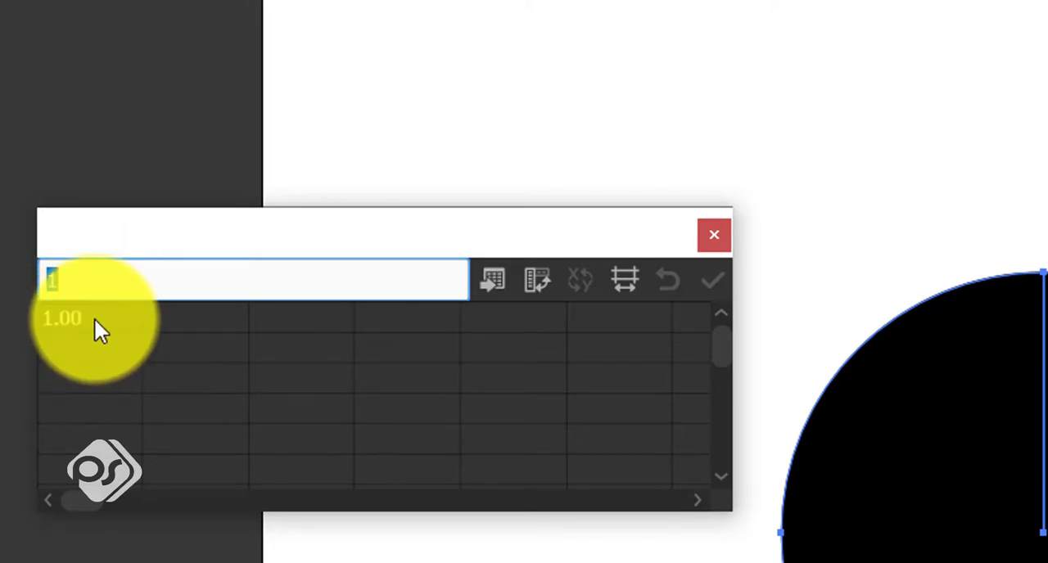
Fill the first row of the graph data with 20, 40, 15 and 25, apply the data and close its window.
{"action": "type", "text": "20"}
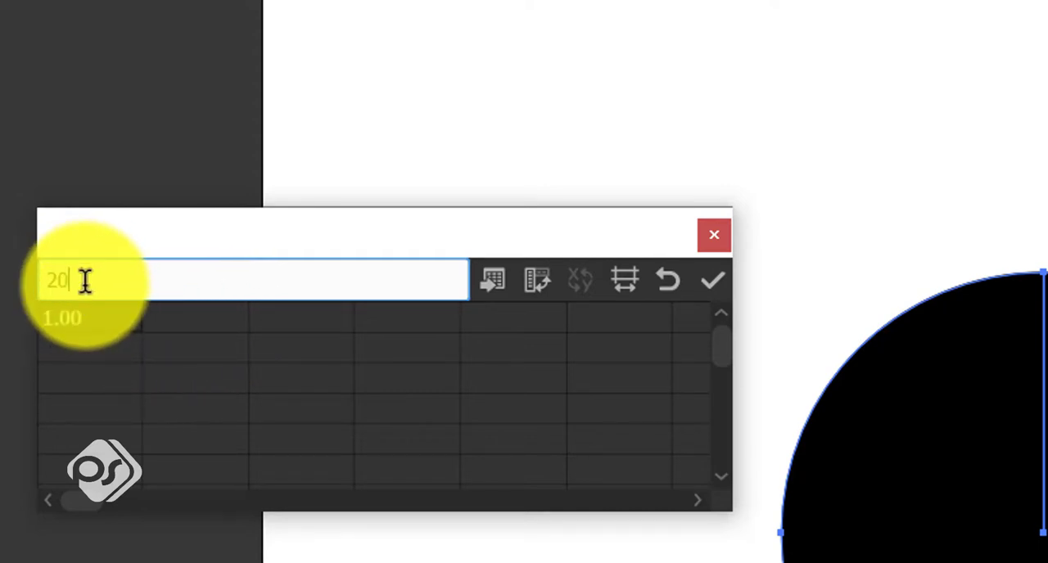
{"action": "key", "text": "Return"}
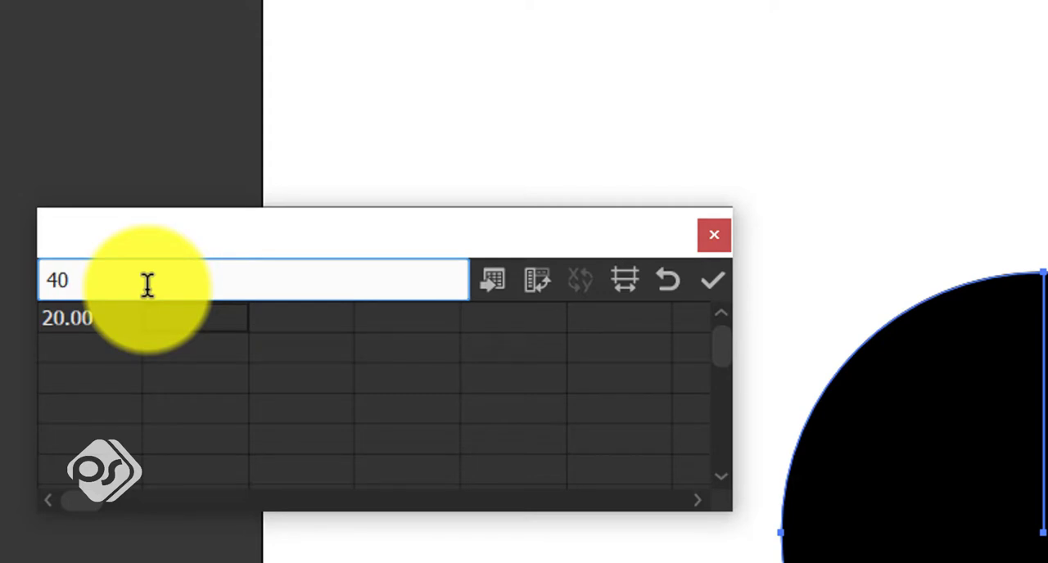
{"action": "key", "text": "Return"}
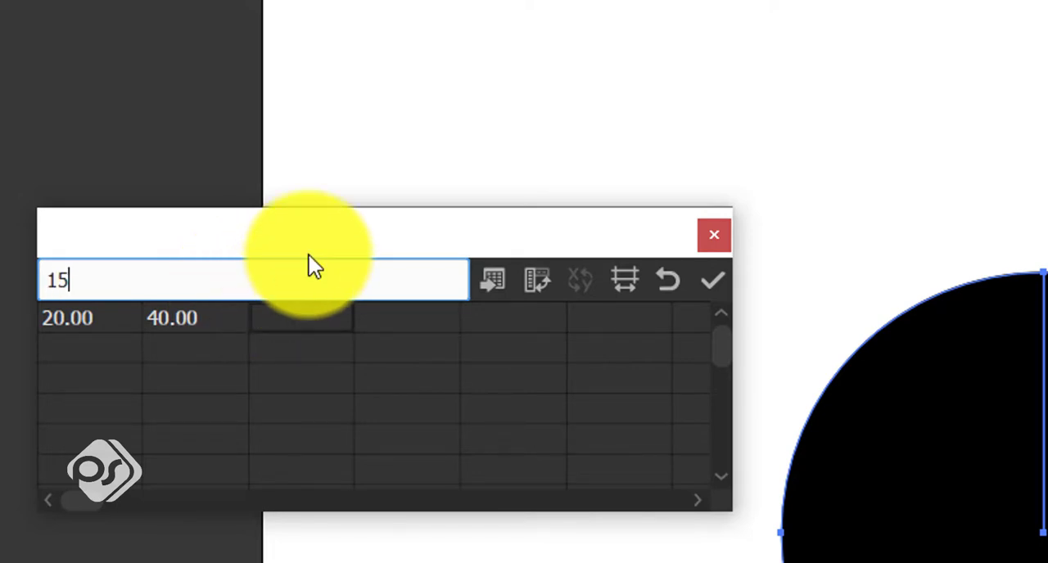
{"action": "key", "text": "Return"}
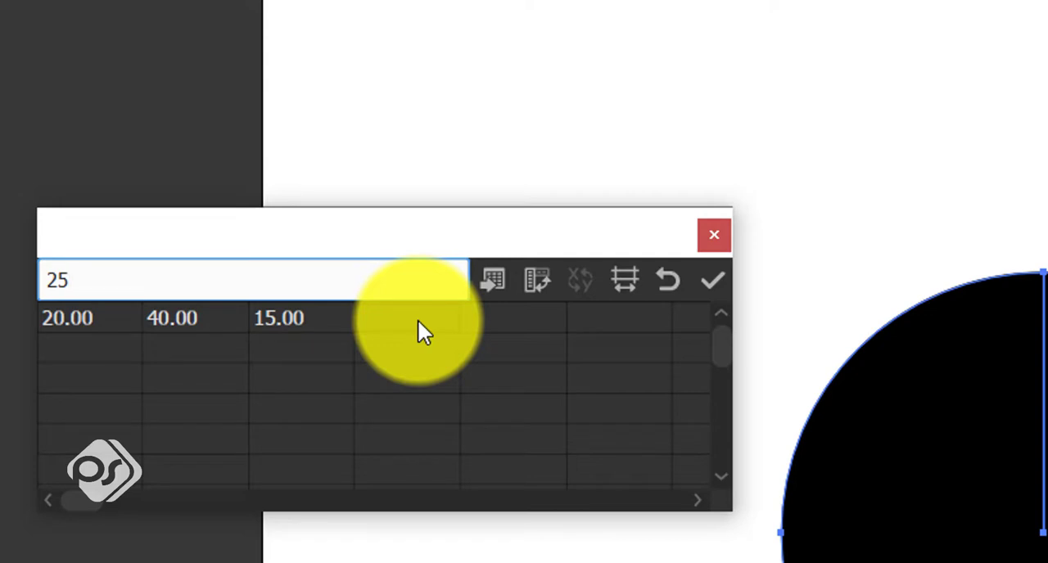
{"action": "key", "text": "Tab"}
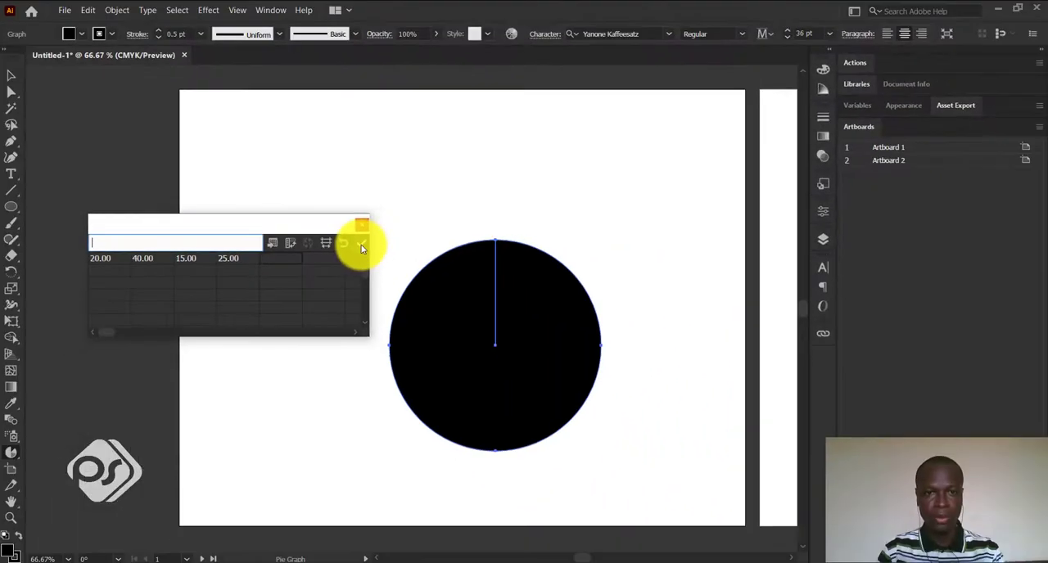
{"action": "left_click", "coordinate": [421, 242]}
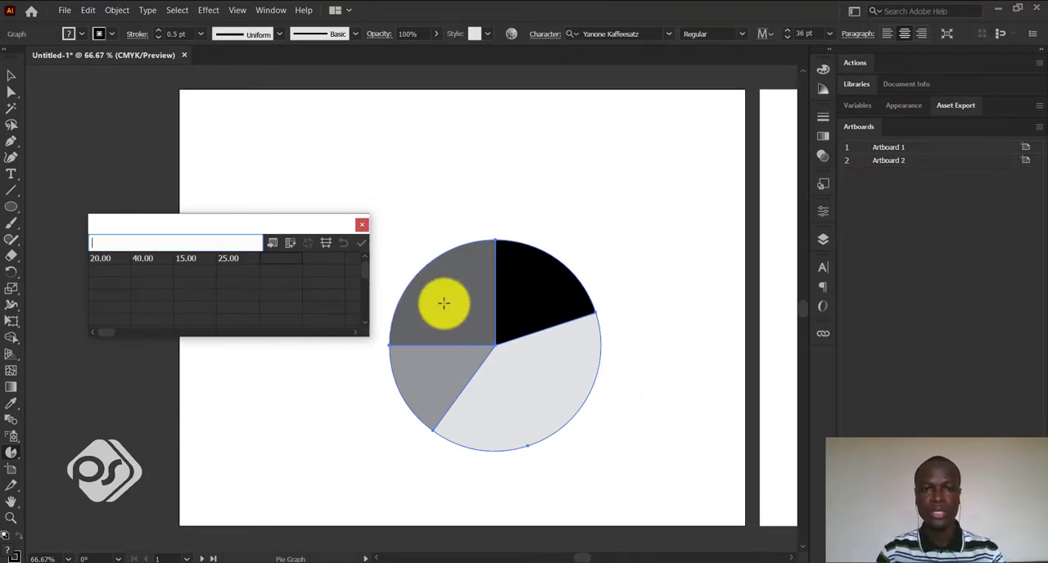
{"action": "left_click", "coordinate": [362, 224]}
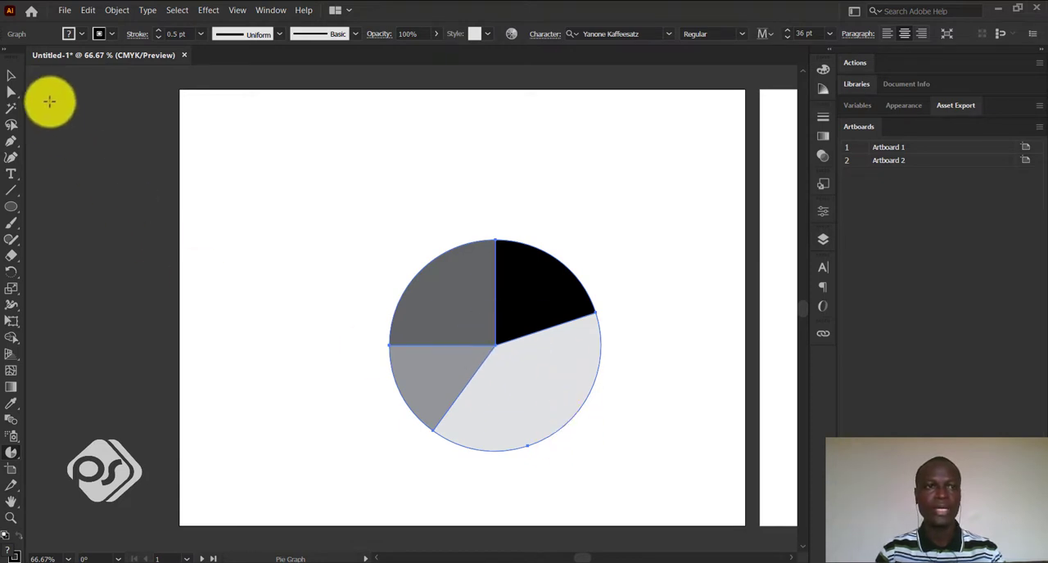
Move the pie graph up and slightly left to the centre of the artboard, and deselect it.
{"action": "left_click", "coordinate": [12, 75]}
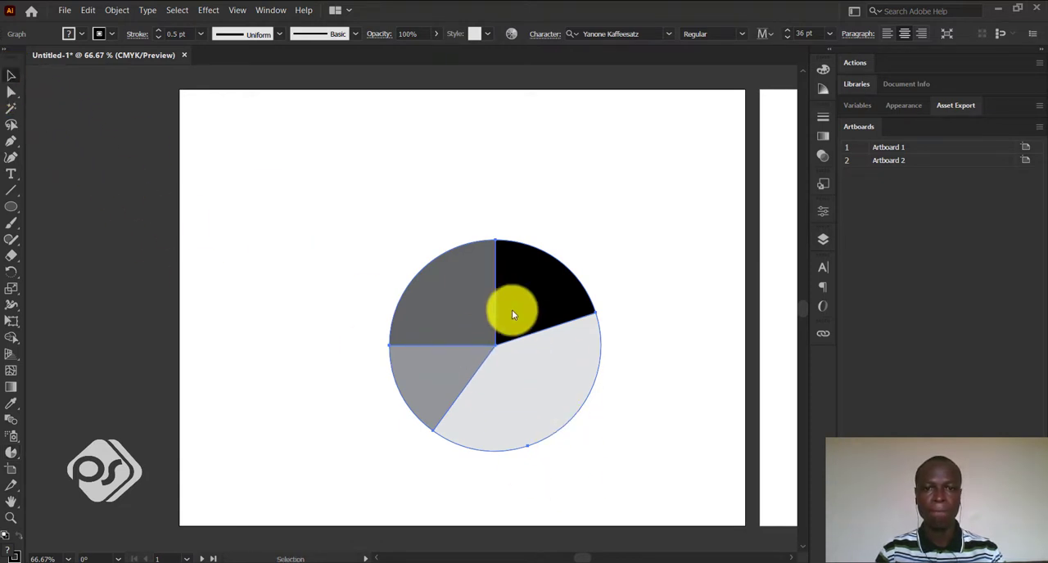
{"action": "mouse_move", "coordinate": [537, 297]}
{"action": "left_mouse_down"}
{"action": "mouse_move", "coordinate": [510, 290]}
{"action": "mouse_move", "coordinate": [576, 322]}
{"action": "mouse_move", "coordinate": [536, 281]}
{"action": "mouse_move", "coordinate": [535, 312]}
{"action": "mouse_move", "coordinate": [542, 302]}
{"action": "left_mouse_up"}
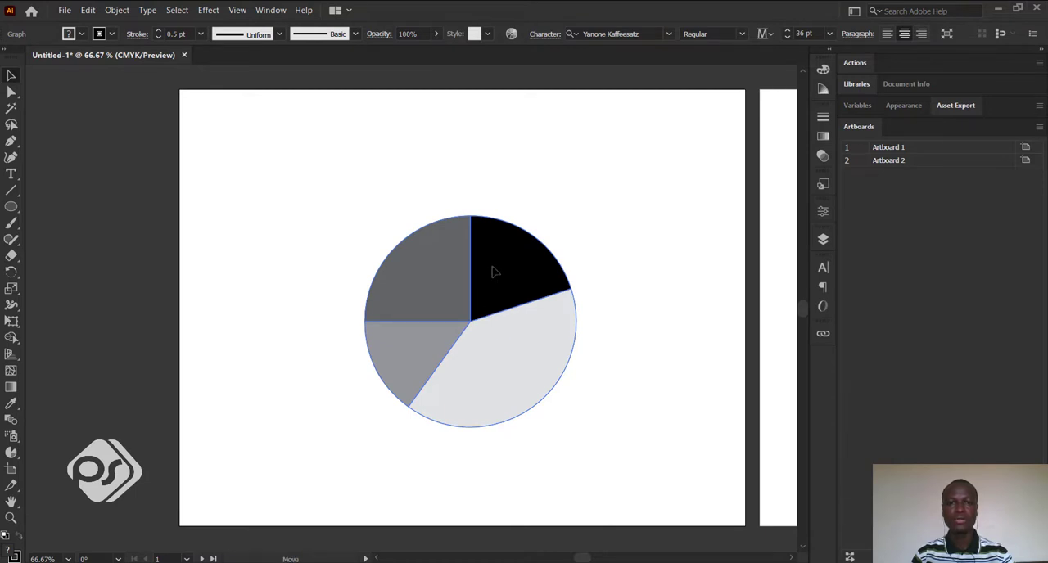
{"action": "left_click_drag", "start_coordinate": [495, 281], "coordinate": [492, 259]}
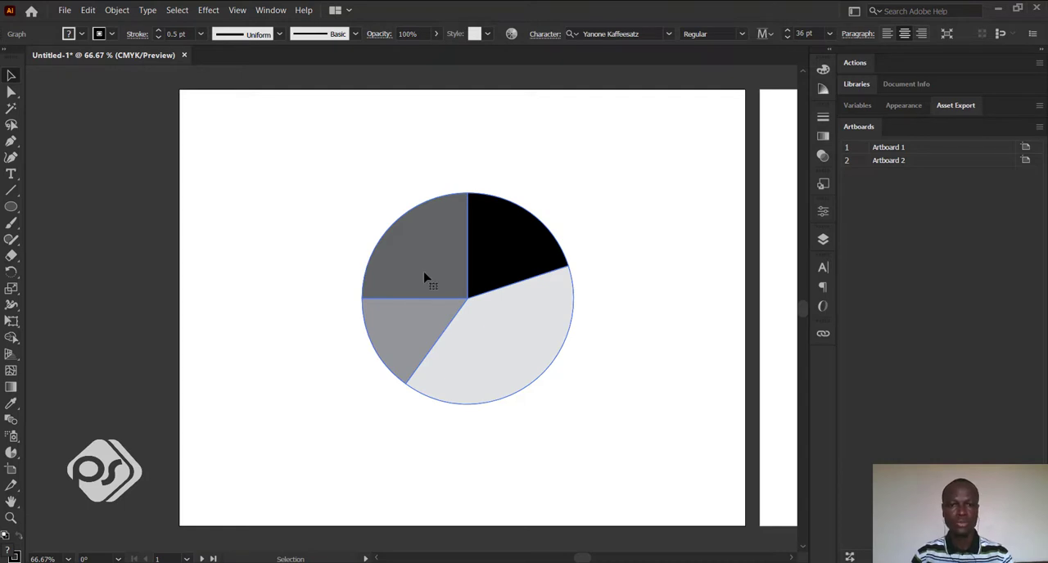
{"action": "left_click", "coordinate": [333, 222]}
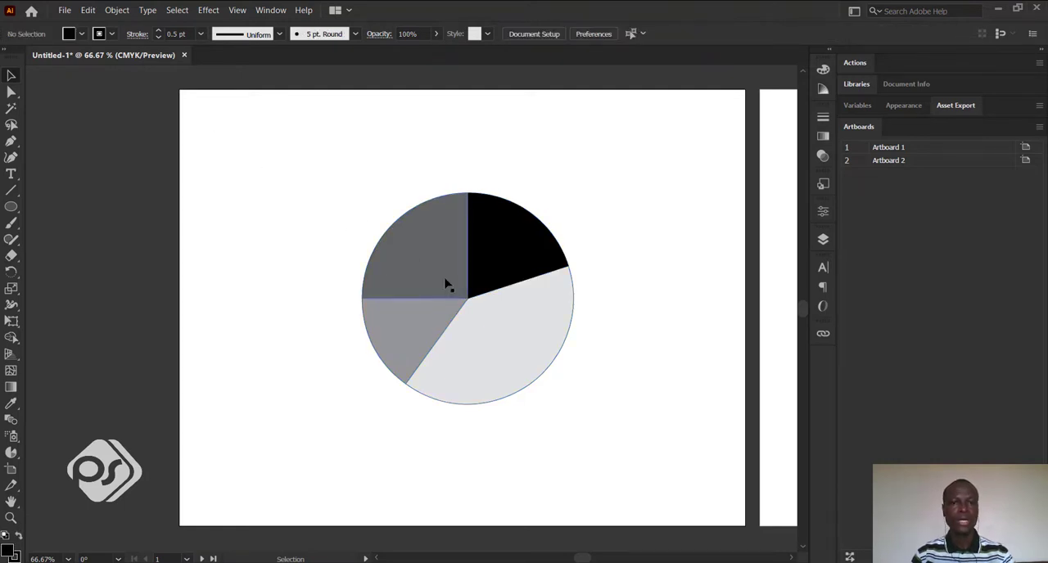
Ungroup the pie graph, accepting the loss of access to its graph data and style, and deselect it.
{"action": "left_click", "coordinate": [501, 268]}
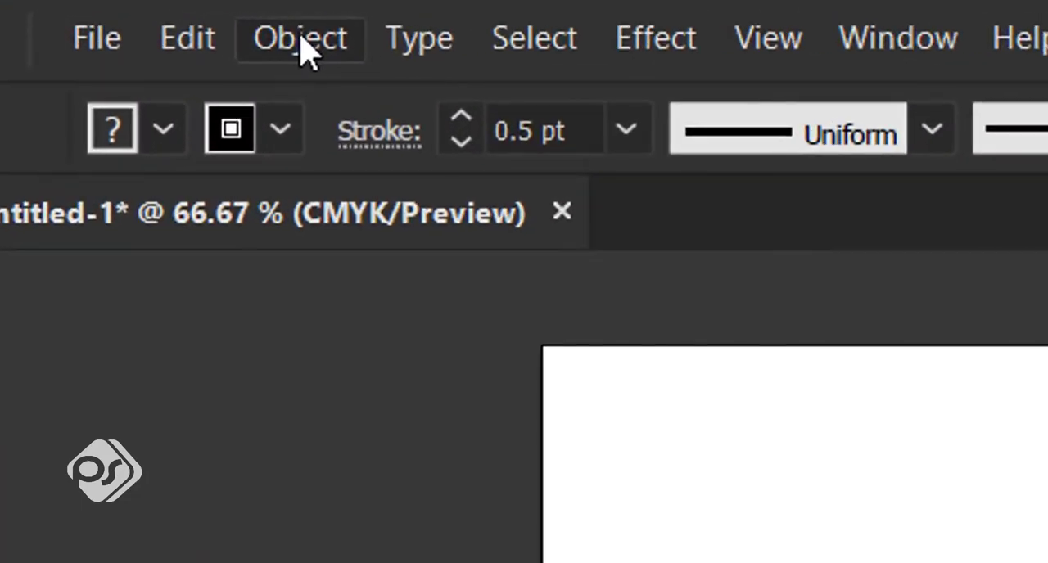
{"action": "left_click", "coordinate": [303, 41]}
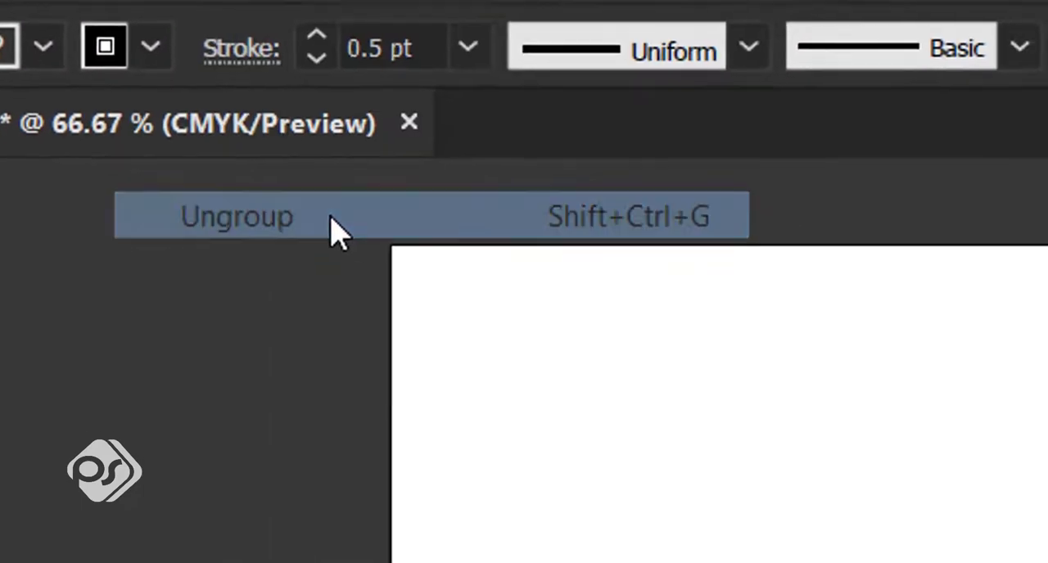
{"action": "left_click", "coordinate": [332, 219]}
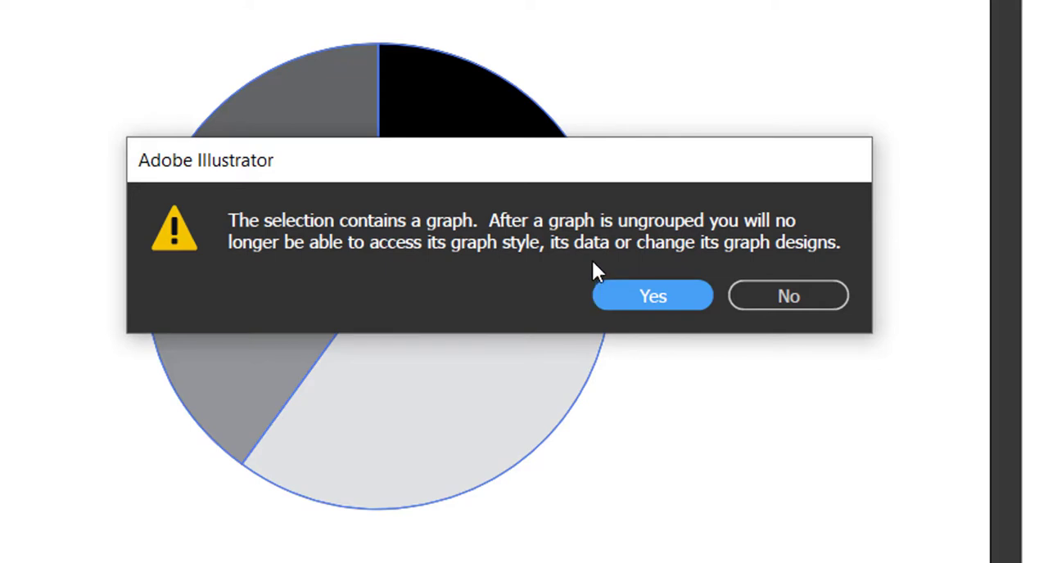
{"action": "left_click", "coordinate": [666, 302]}
{"action": "left_click", "coordinate": [614, 415]}
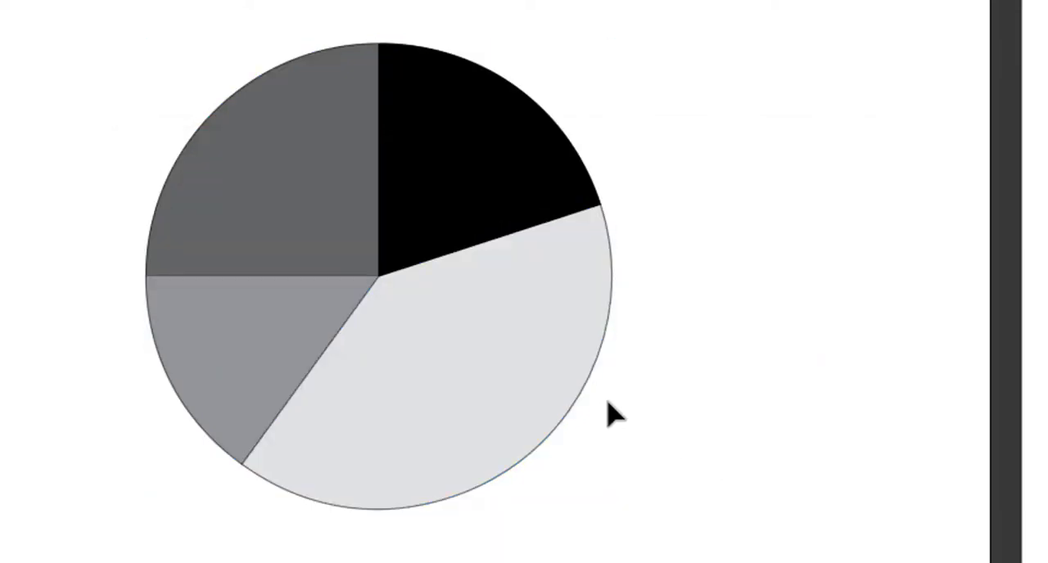
{"action": "left_click", "coordinate": [400, 289]}
{"action": "left_click", "coordinate": [53, 223]}
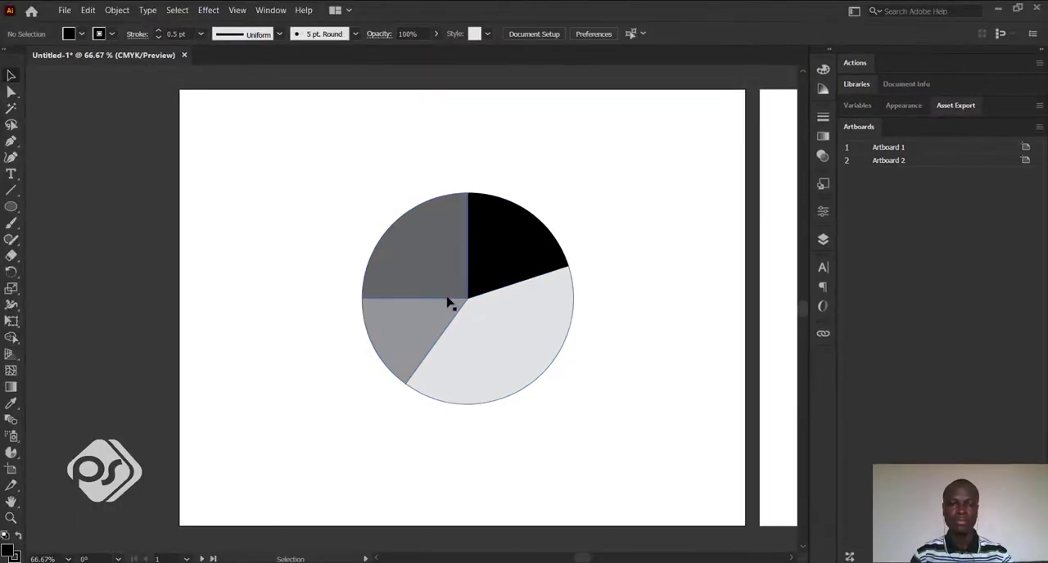
{"action": "left_click_drag", "start_coordinate": [603, 234], "coordinate": [451, 374]}
{"action": "left_click", "coordinate": [484, 444]}
{"action": "left_click_drag", "start_coordinate": [330, 251], "coordinate": [598, 376]}
{"action": "left_click", "coordinate": [596, 433]}
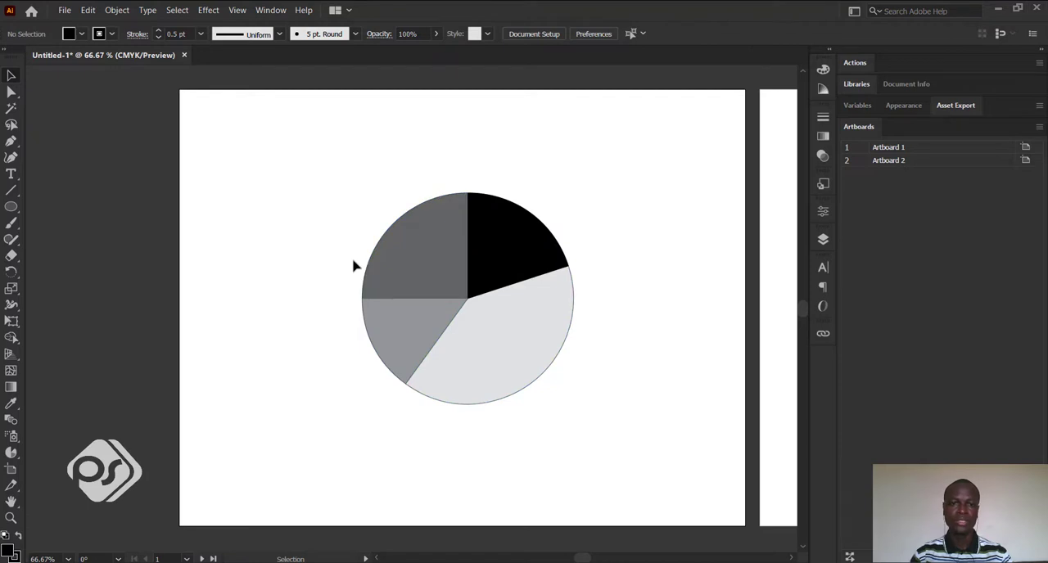
Select the whole pie chart and ungroup it one more level.
{"action": "left_click", "coordinate": [545, 386]}
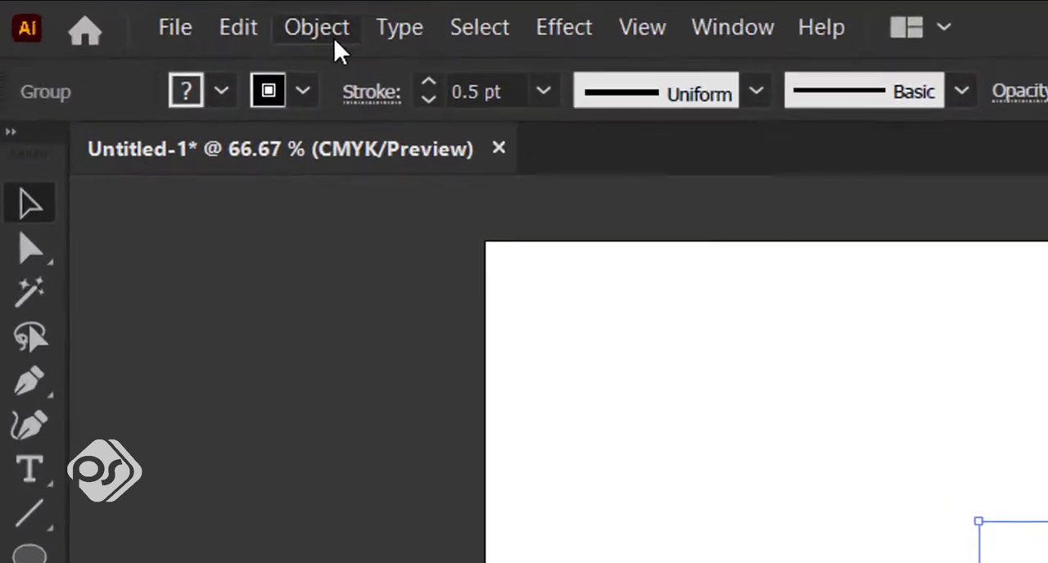
{"action": "left_click", "coordinate": [116, 9]}
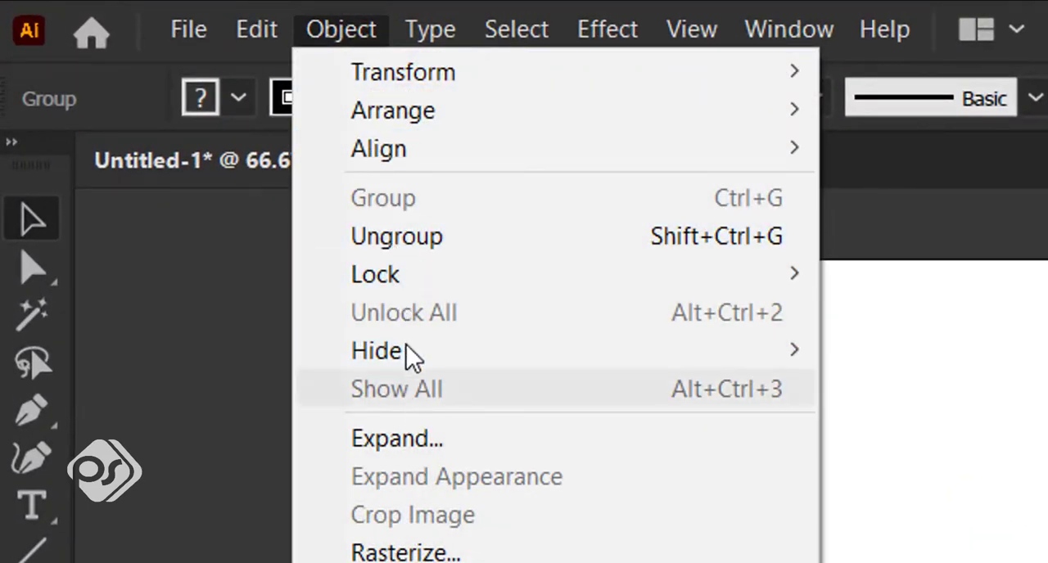
{"action": "left_click", "coordinate": [934, 557]}
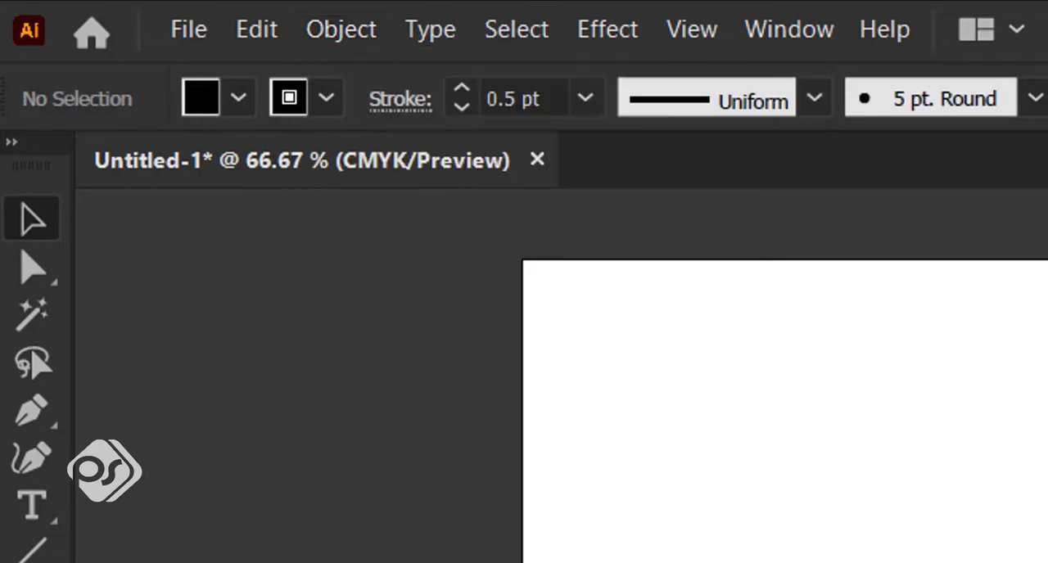
{"action": "left_click", "coordinate": [1047, 562]}
{"action": "left_click", "coordinate": [348, 31]}
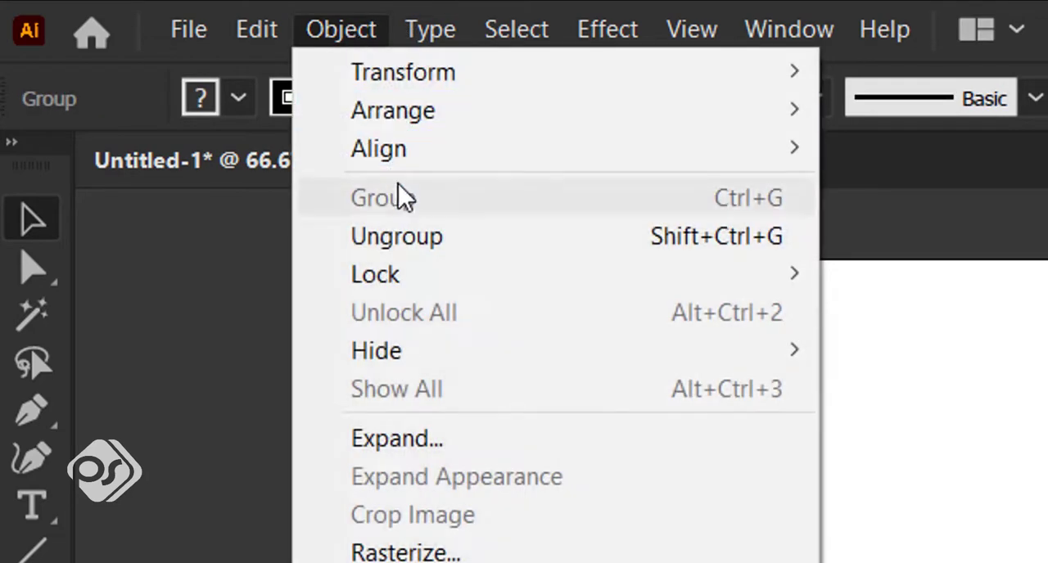
{"action": "left_click", "coordinate": [418, 244]}
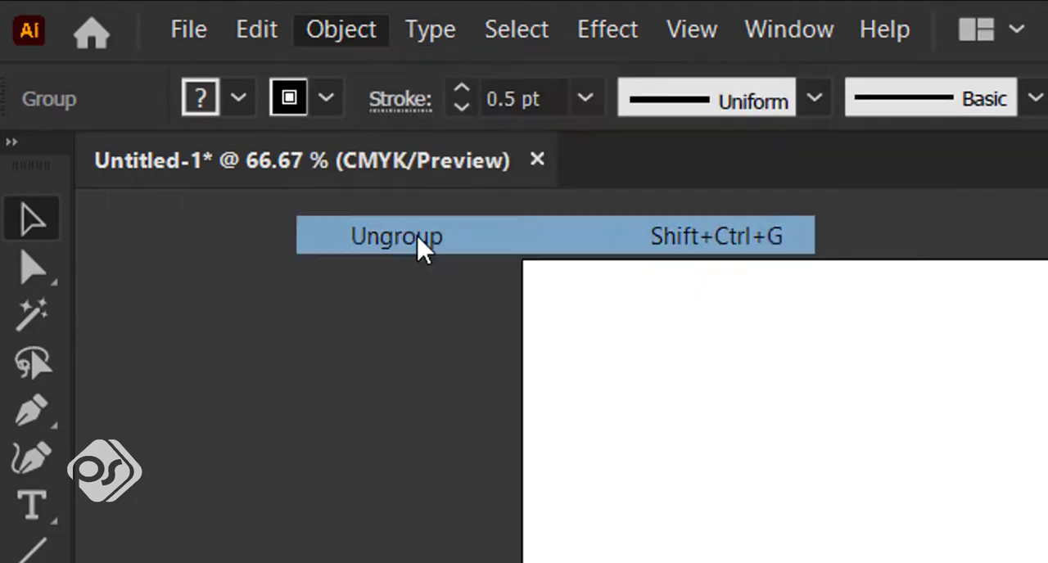
Ungroup the remaining nested groups into individual slice paths, and select only the light grey slice.
{"action": "left_click", "coordinate": [353, 39]}
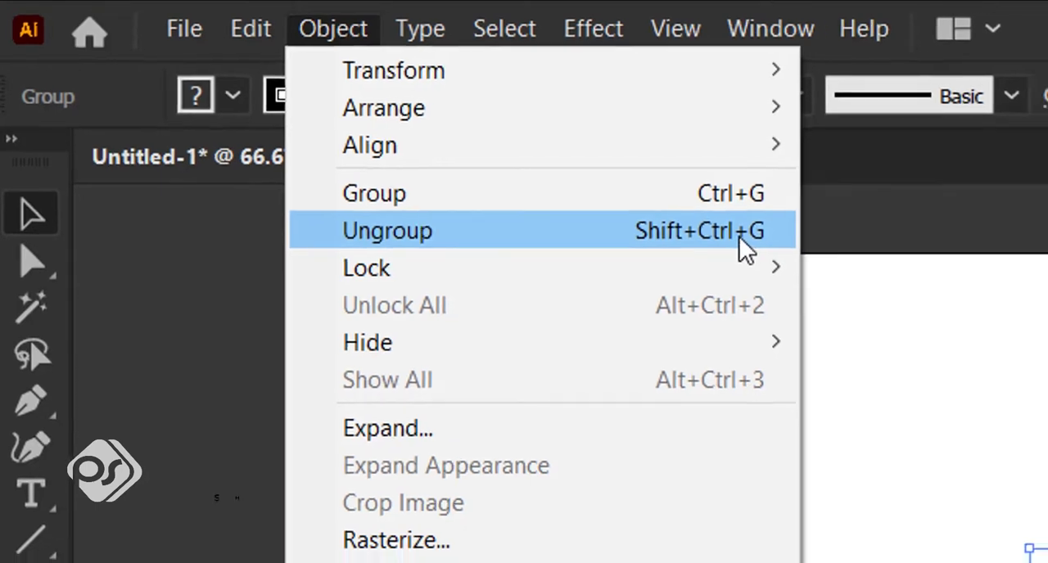
{"action": "left_click", "coordinate": [741, 239]}
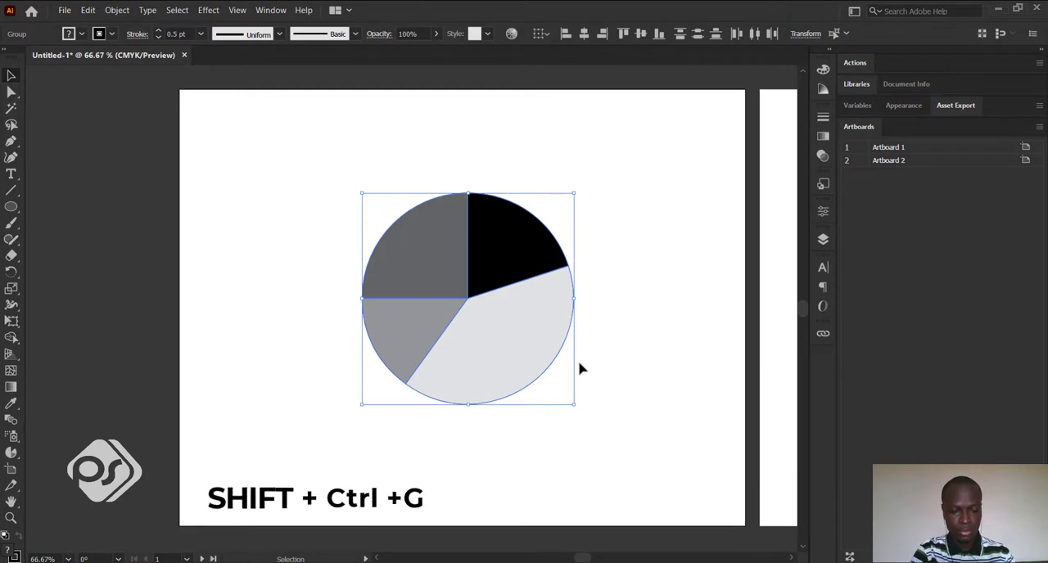
{"action": "key", "text": "ctrl"}
{"action": "key", "text": "ctrl+shift+g"}
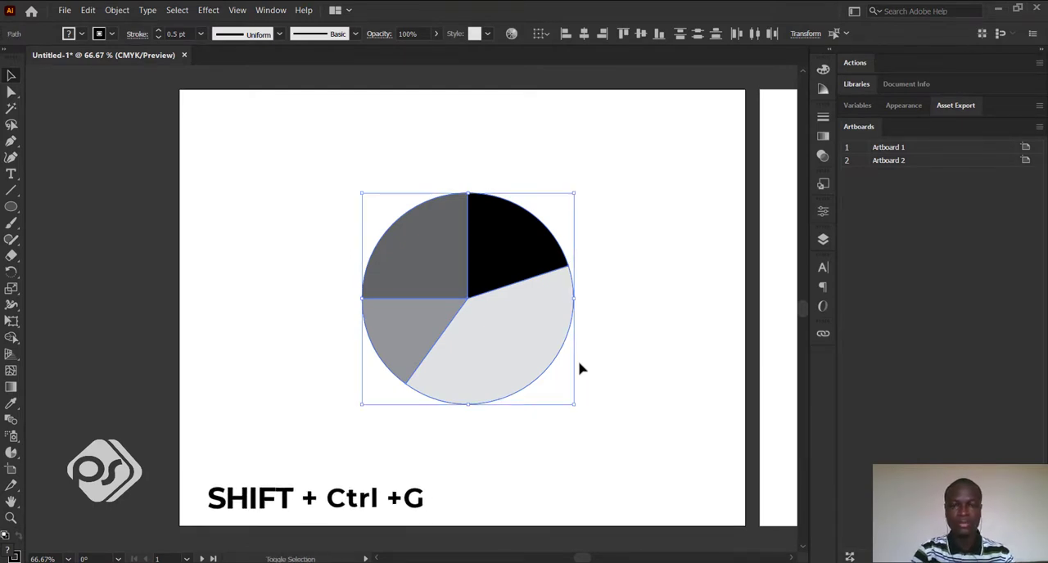
{"action": "left_click", "coordinate": [557, 350]}
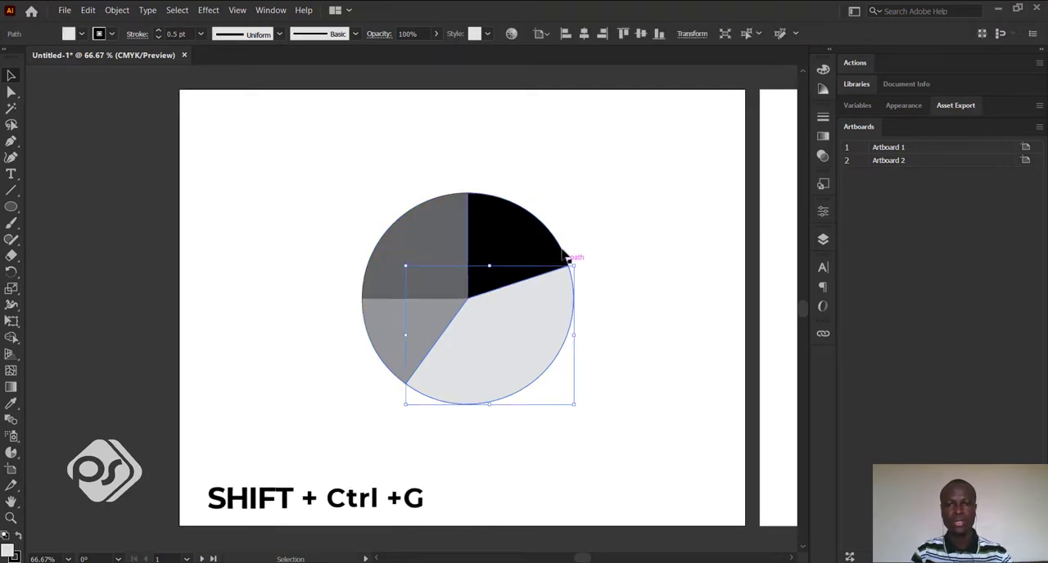
Select the four pie slices one after another to check that each is a separate object.
{"action": "left_click", "coordinate": [528, 236]}
{"action": "left_click", "coordinate": [623, 328]}
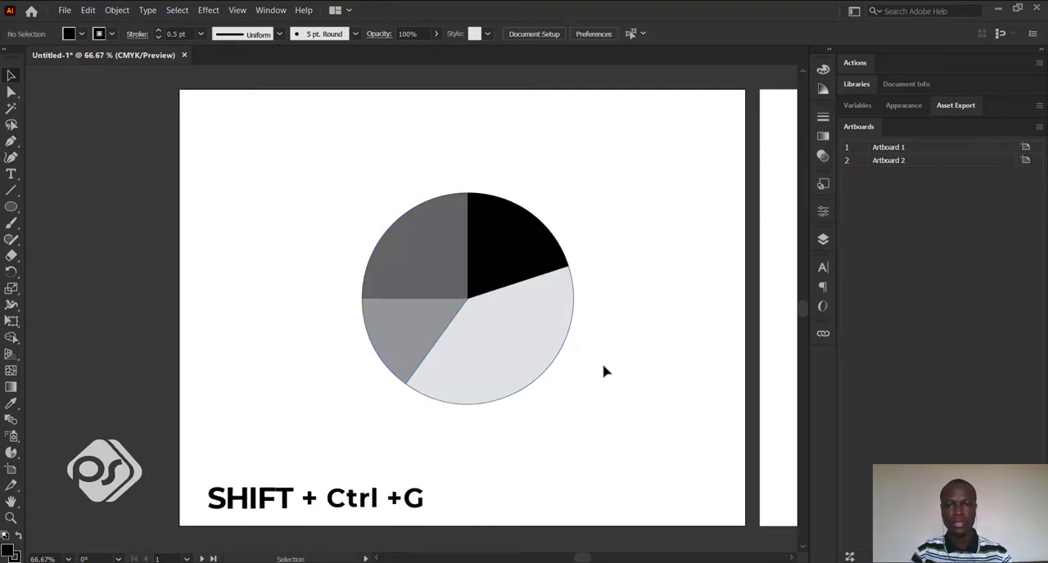
{"action": "left_click", "coordinate": [412, 336]}
{"action": "left_click", "coordinate": [412, 270]}
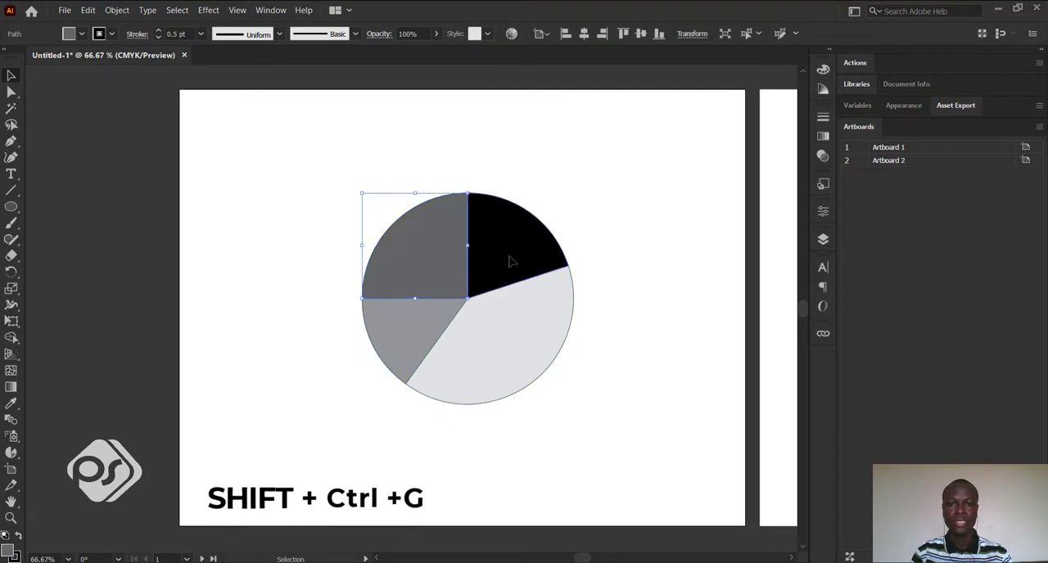
{"action": "left_click", "coordinate": [510, 258]}
{"action": "left_click", "coordinate": [552, 335]}
{"action": "left_click", "coordinate": [606, 311]}
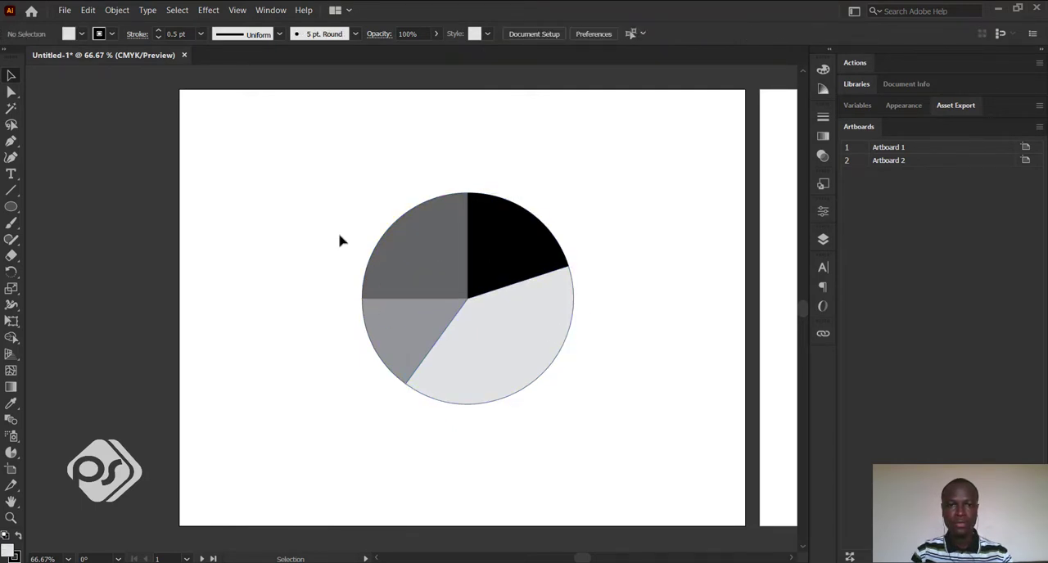
{"action": "left_click_drag", "start_coordinate": [337, 203], "coordinate": [584, 402]}
{"action": "left_click", "coordinate": [590, 413]}
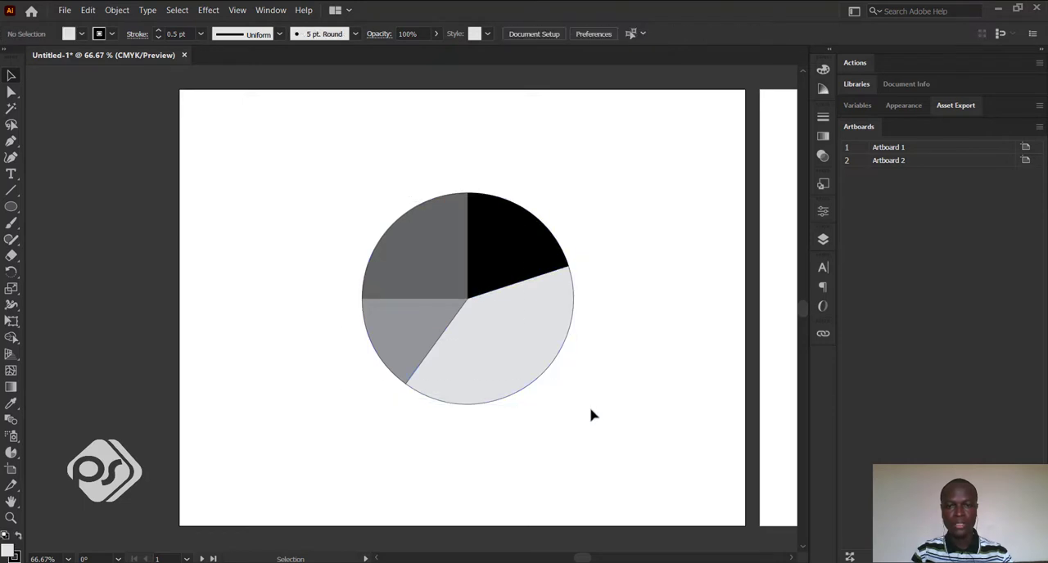
{"action": "left_click", "coordinate": [528, 262]}
{"action": "left_click", "coordinate": [526, 337]}
{"action": "left_click", "coordinate": [421, 284]}
{"action": "left_click", "coordinate": [387, 334]}
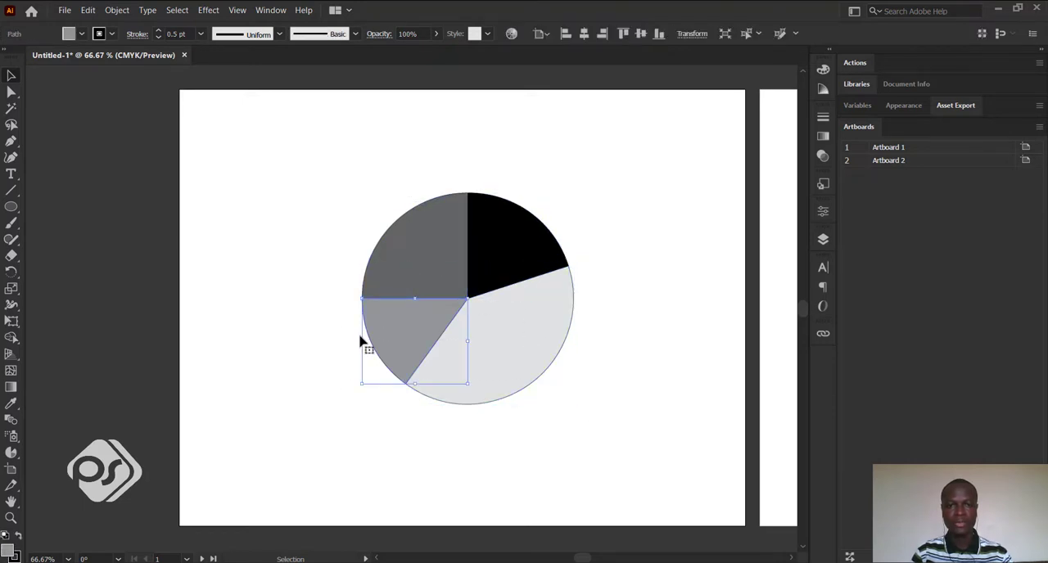
{"action": "left_click", "coordinate": [496, 363]}
{"action": "left_click", "coordinate": [622, 368]}
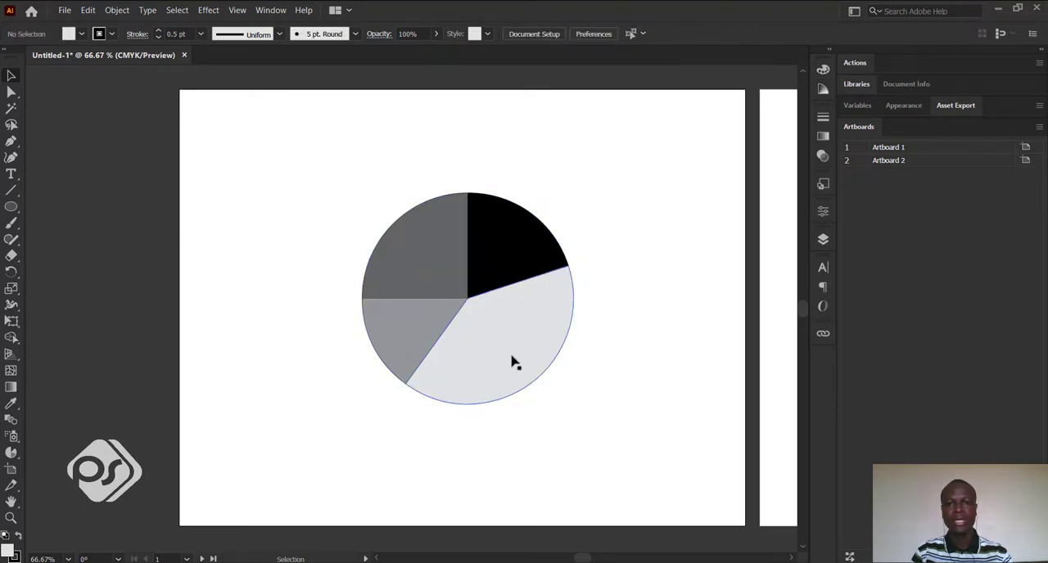
{"action": "left_click", "coordinate": [516, 365]}
{"action": "left_click", "coordinate": [438, 292]}
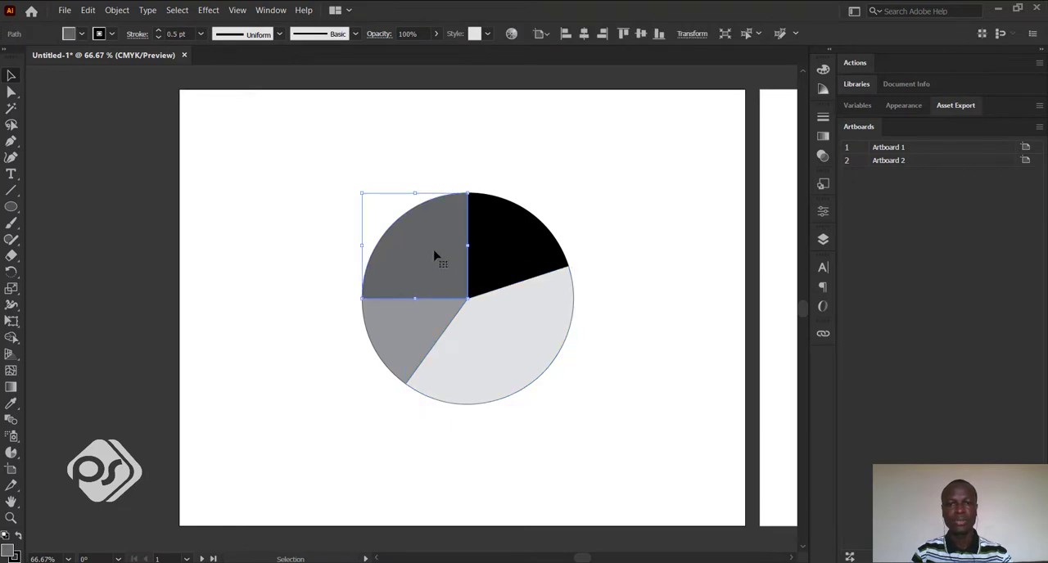
{"action": "left_click", "coordinate": [620, 286]}
Select the black slice and switch its colour sliders from Grayscale to RGB.
{"action": "left_click", "coordinate": [493, 259]}
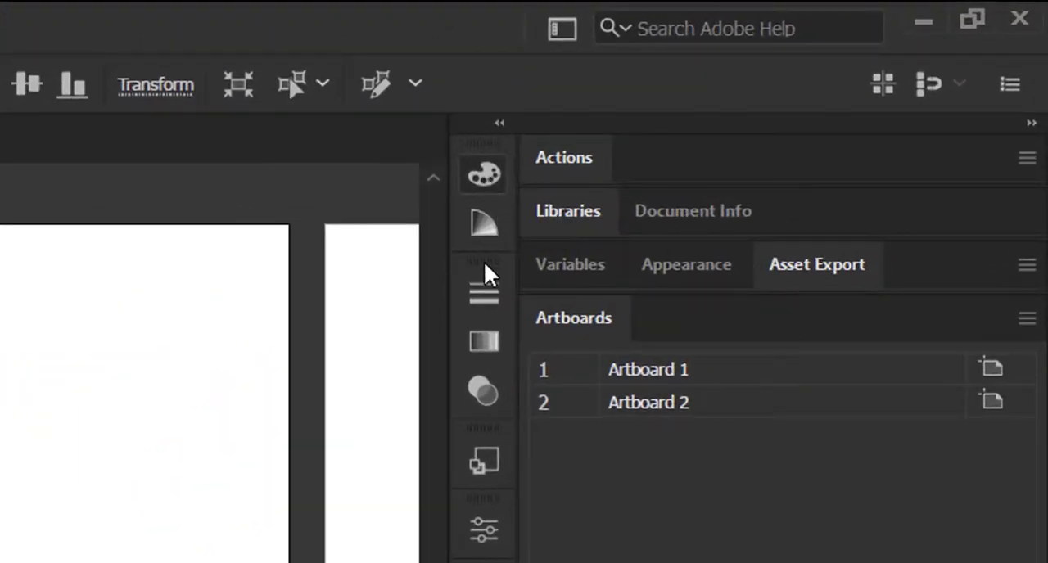
{"action": "left_click", "coordinate": [486, 177]}
{"action": "left_click", "coordinate": [486, 177]}
{"action": "left_click", "coordinate": [483, 187]}
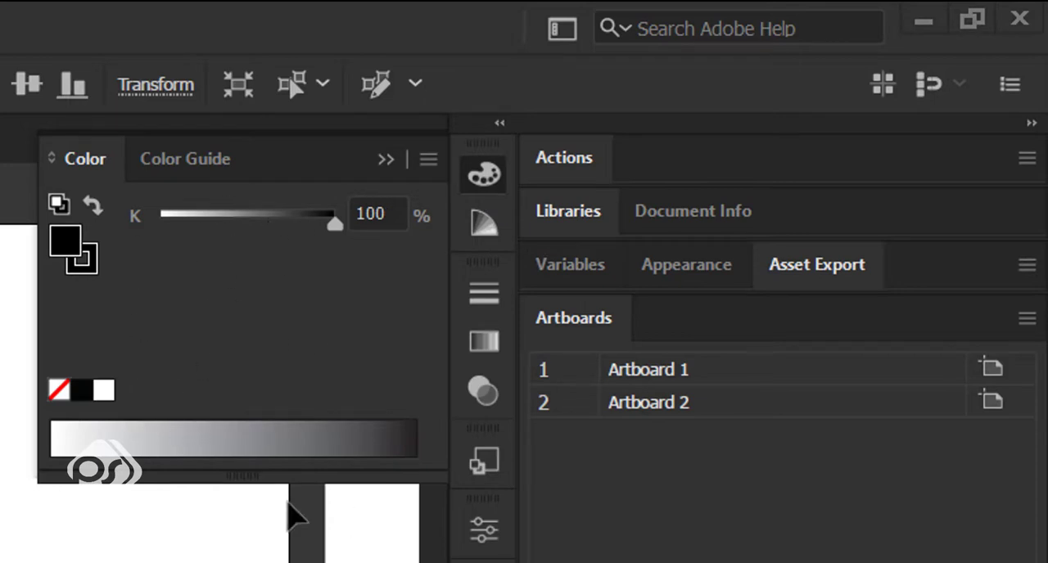
{"action": "left_click", "coordinate": [427, 160]}
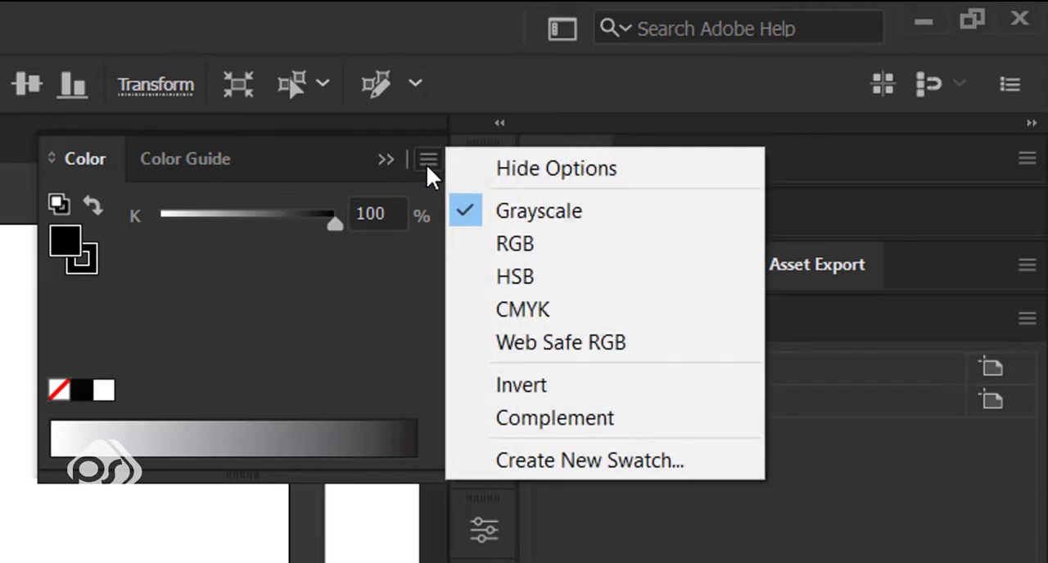
{"action": "left_click", "coordinate": [535, 257]}
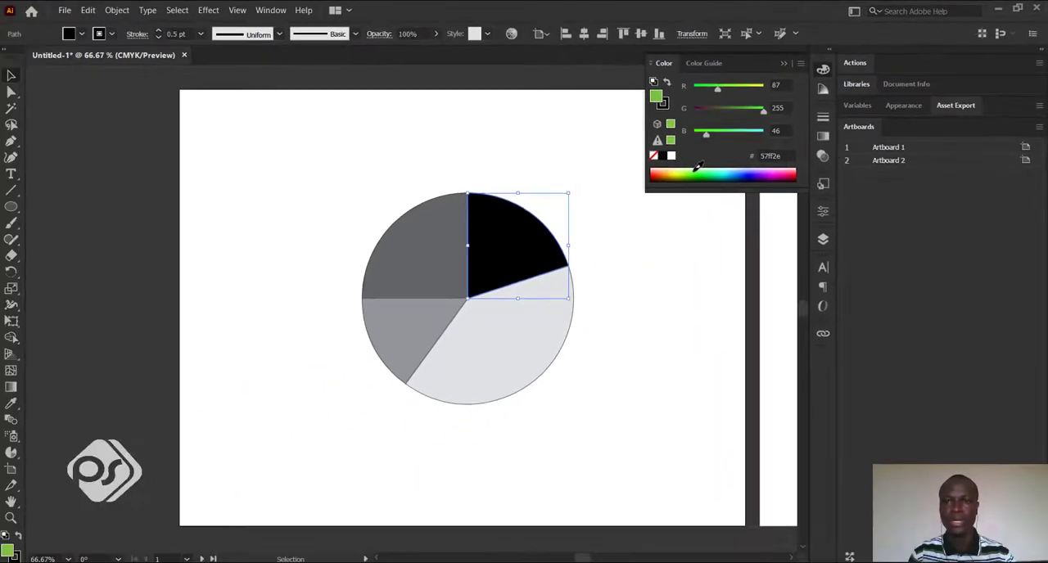
Fill the black slice with a green picked from the RGB spectrum (14b900).
{"action": "left_click", "coordinate": [162, 434]}
{"action": "left_click", "coordinate": [699, 173]}
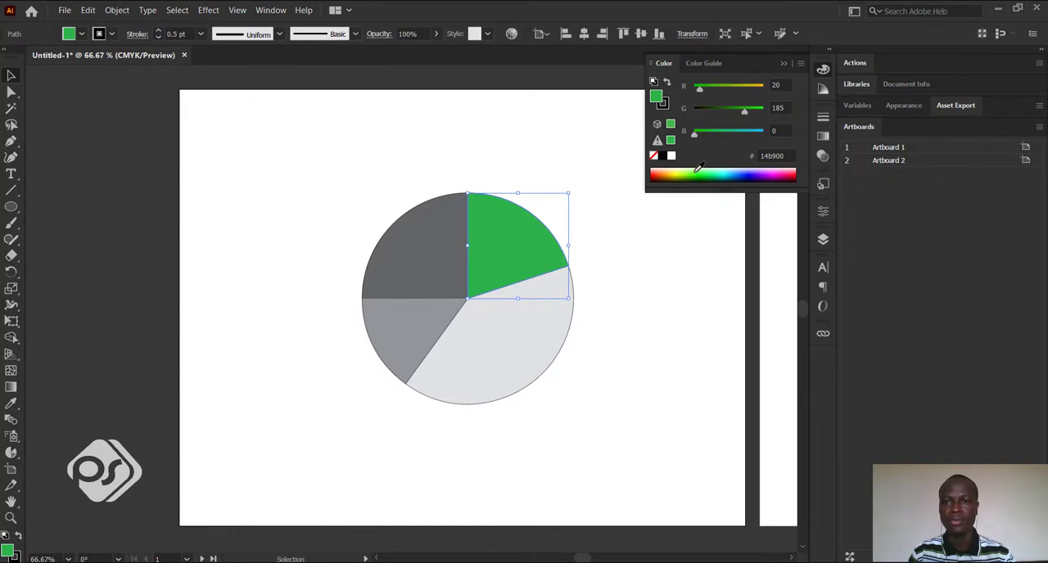
{"action": "left_click", "coordinate": [784, 64]}
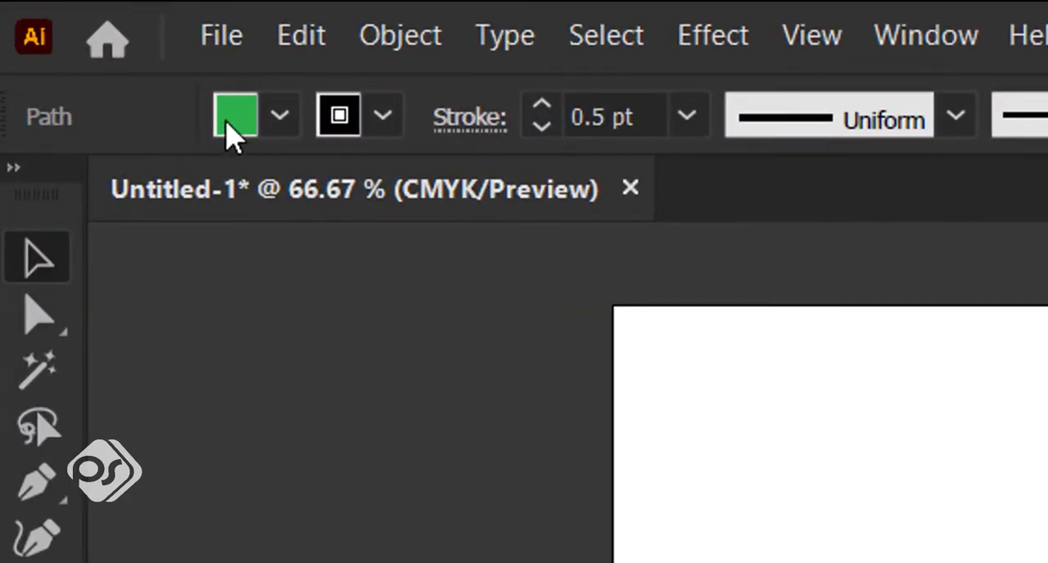
Fill the dark grey upper-left slice with a light red swatch.
{"action": "left_click", "coordinate": [280, 117]}
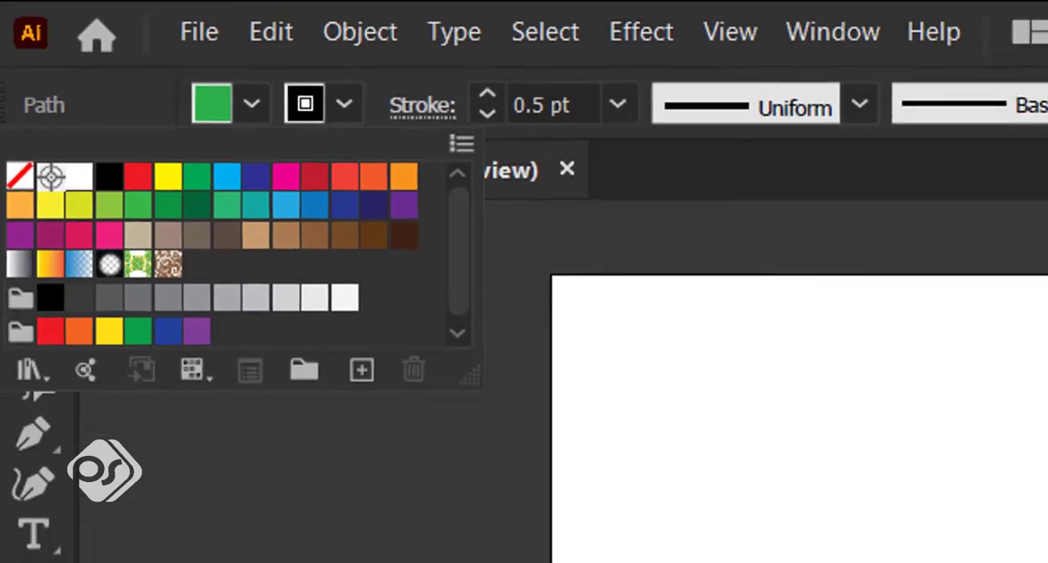
{"action": "left_click", "coordinate": [360, 307]}
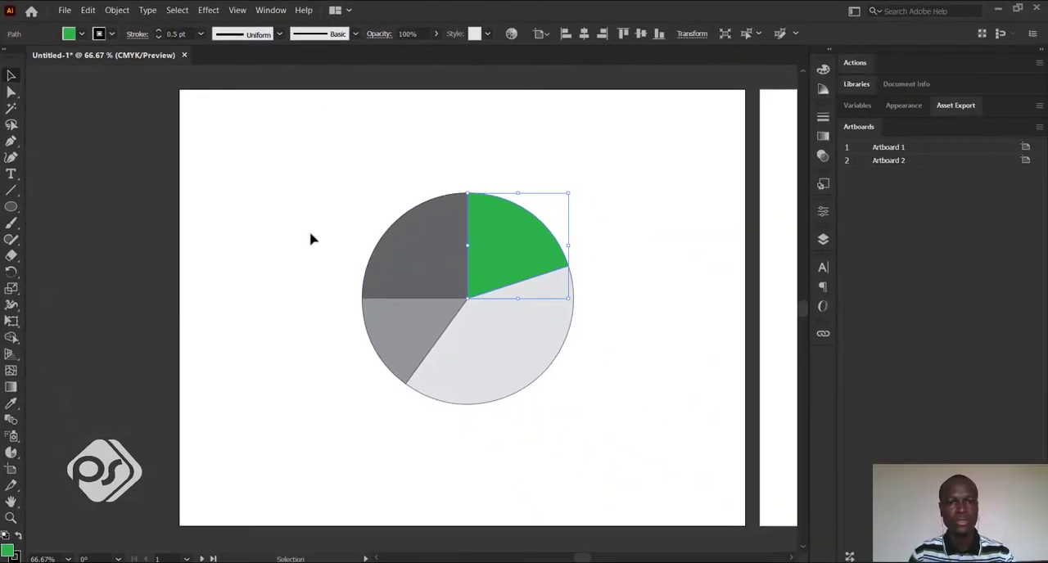
{"action": "left_click", "coordinate": [404, 267]}
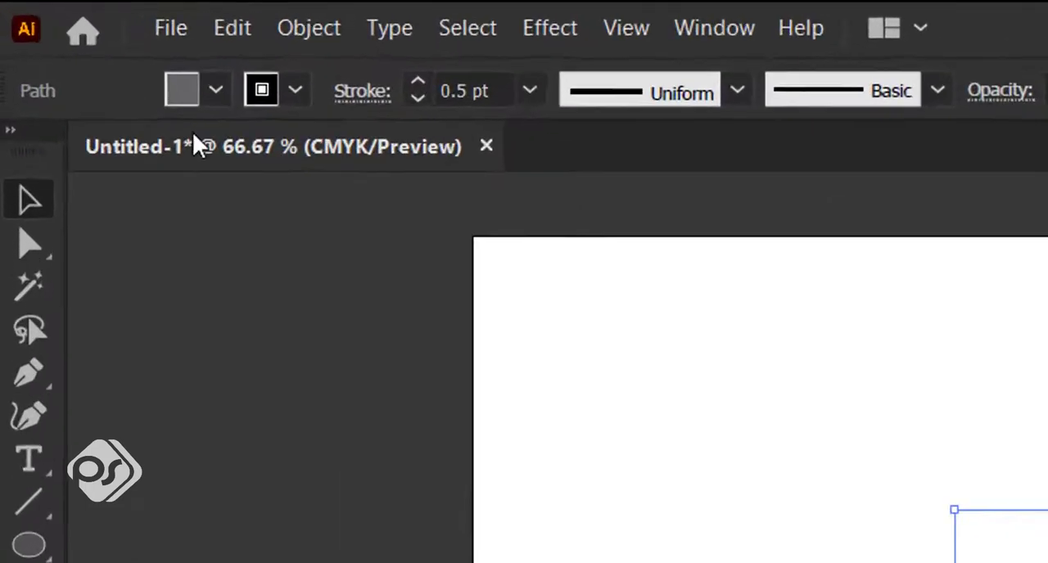
{"action": "left_click", "coordinate": [91, 37]}
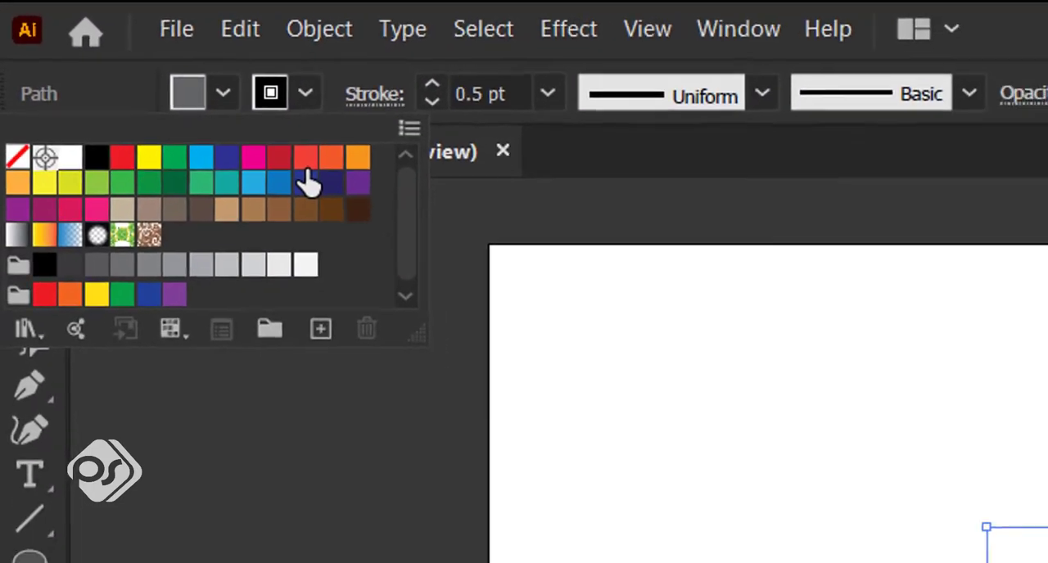
{"action": "left_click", "coordinate": [348, 178]}
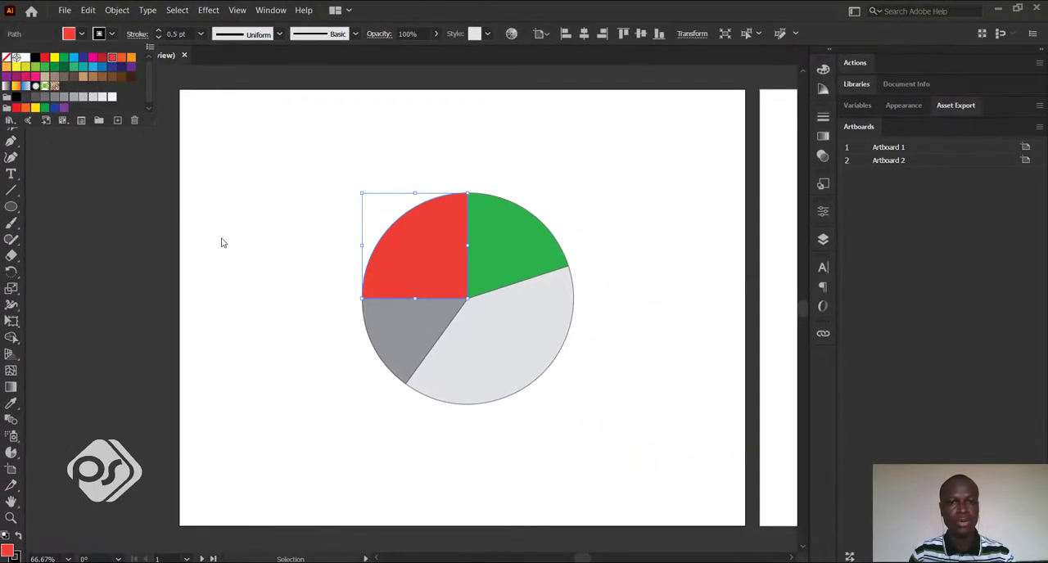
Fill the large light grey slice from the swatches, trying brown and settling on dark magenta.
{"action": "left_click", "coordinate": [592, 422]}
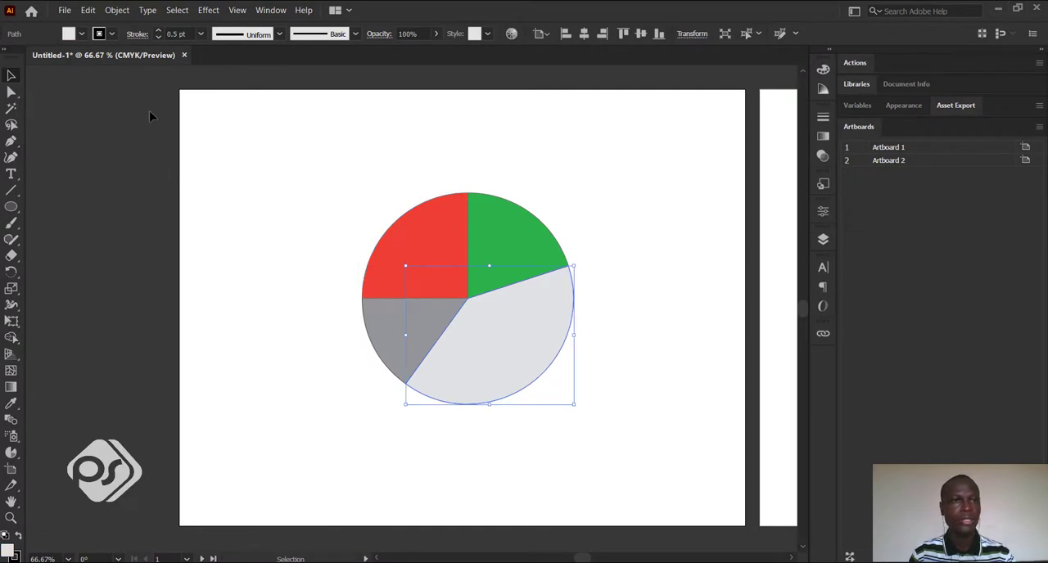
{"action": "left_click", "coordinate": [82, 36]}
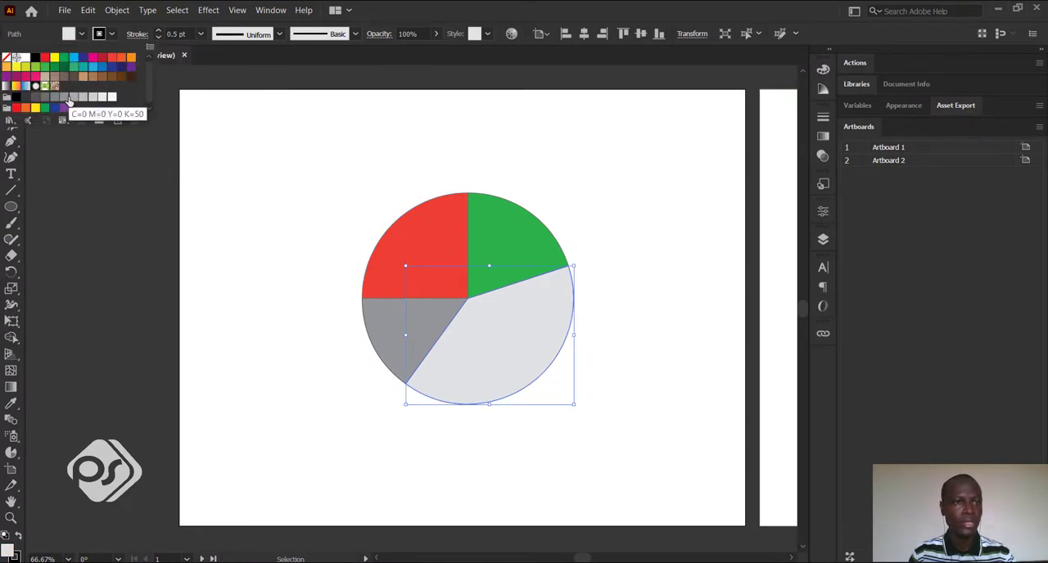
{"action": "left_click", "coordinate": [111, 77]}
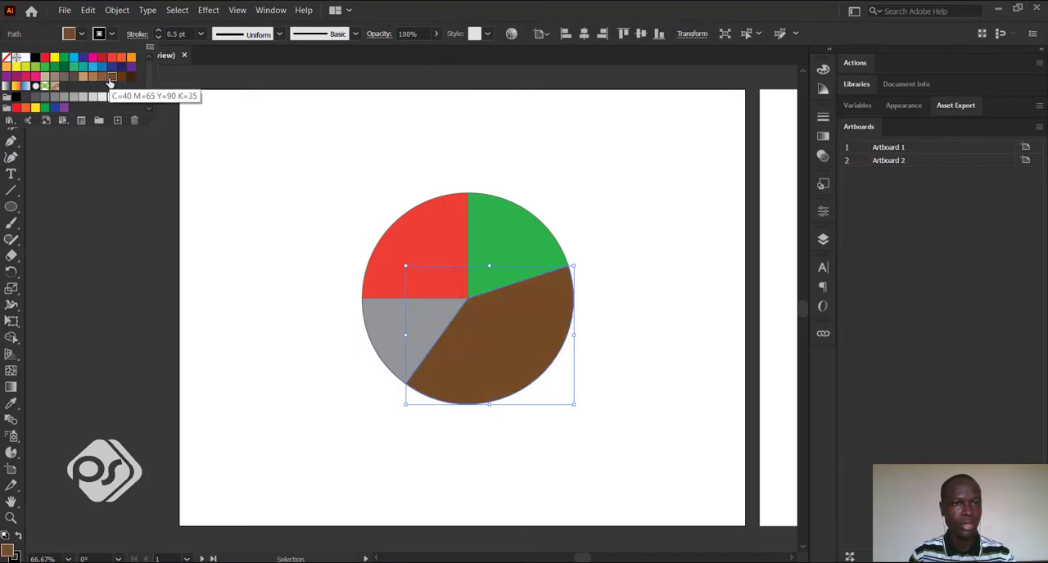
{"action": "left_click", "coordinate": [286, 345]}
Fill the remaining grey lower-left slice with a dark blue swatch and deselect it.
{"action": "left_click", "coordinate": [388, 335]}
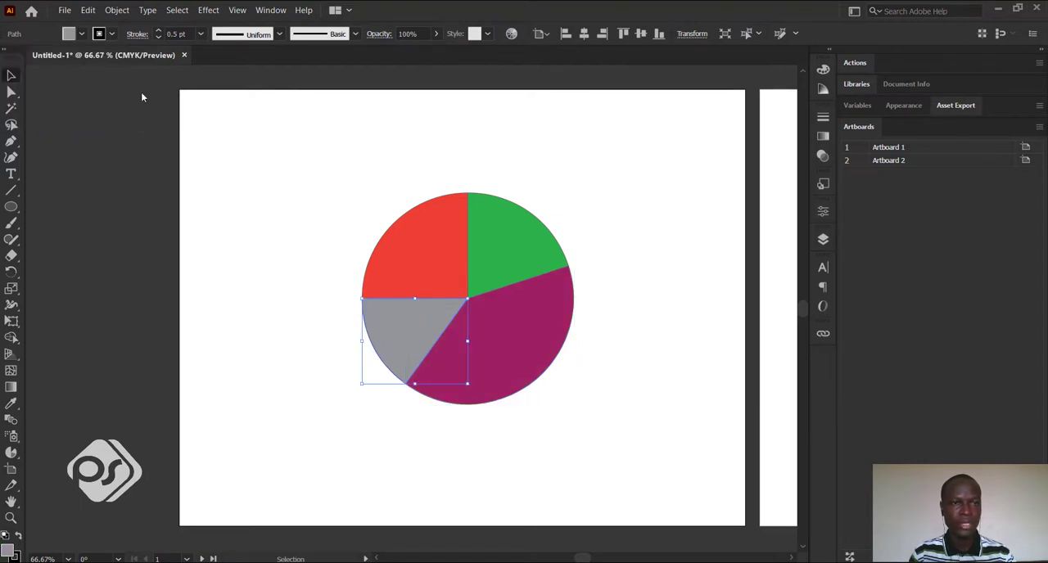
{"action": "left_click", "coordinate": [80, 34]}
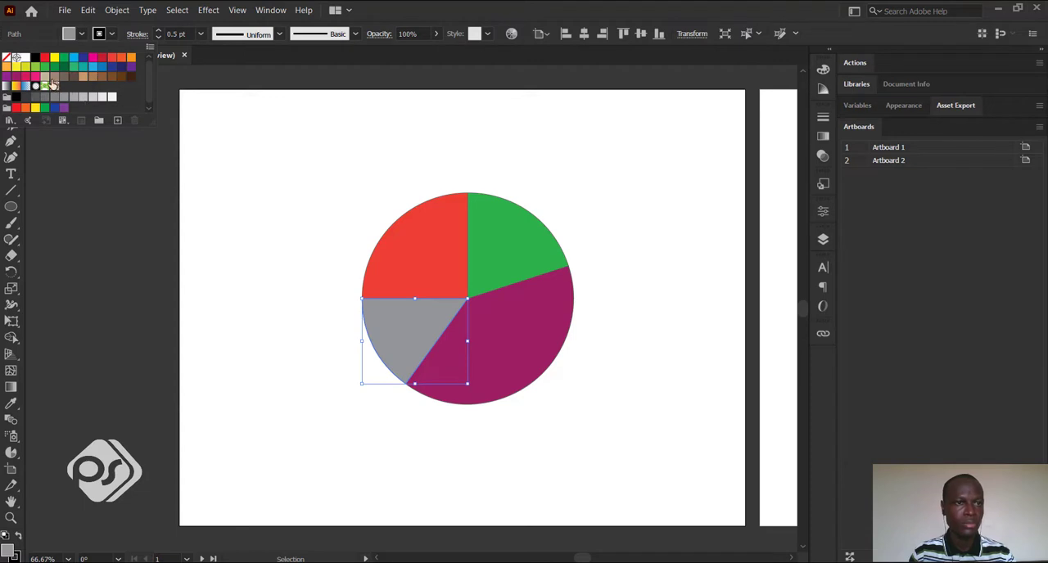
{"action": "left_click", "coordinate": [87, 64]}
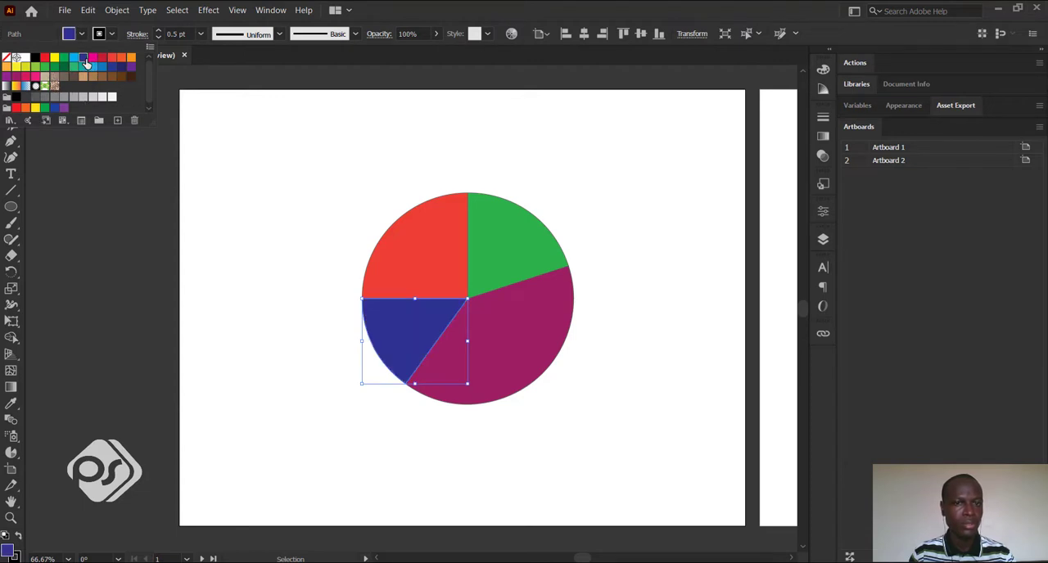
{"action": "left_click", "coordinate": [227, 256]}
{"action": "left_click", "coordinate": [281, 341]}
Move the magenta, green and red slices slightly outward from the pie's centre to leave narrow gaps between all four slices.
{"action": "left_click_drag", "start_coordinate": [273, 209], "coordinate": [560, 425]}
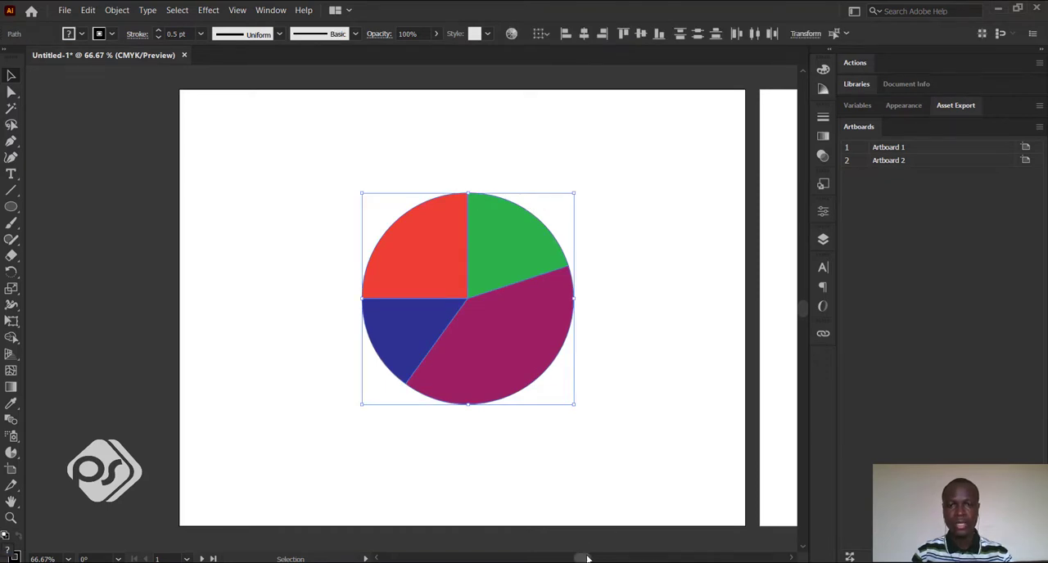
{"action": "left_click_drag", "start_coordinate": [587, 558], "coordinate": [601, 559]}
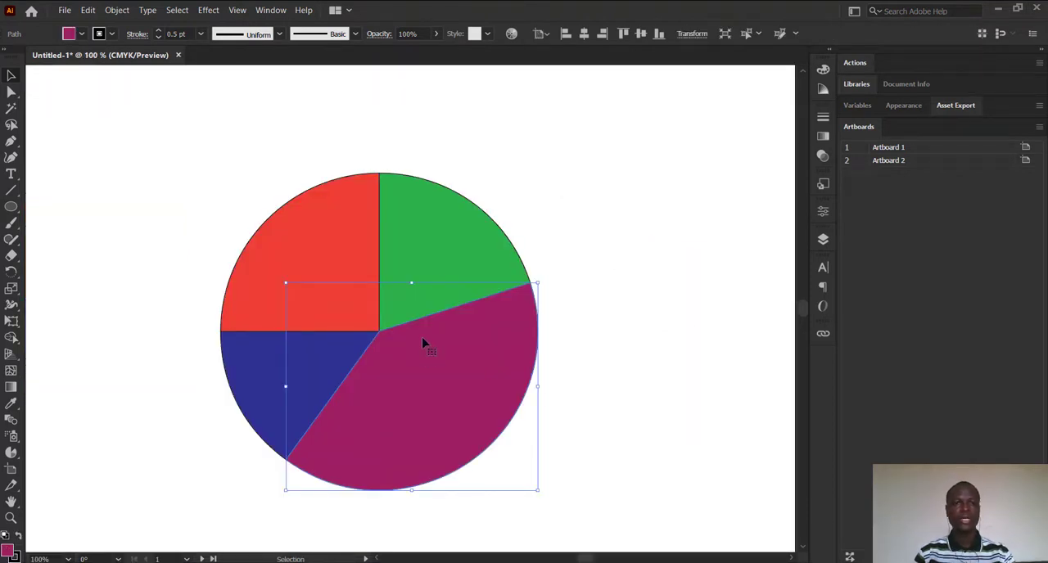
{"action": "left_click", "coordinate": [586, 366]}
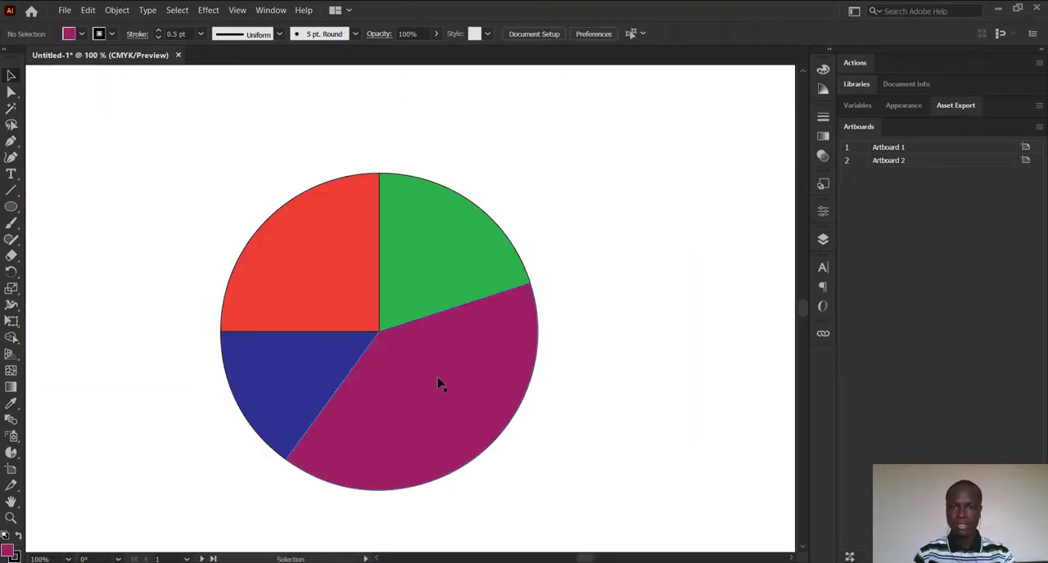
{"action": "left_click_drag", "start_coordinate": [439, 381], "coordinate": [449, 393]}
{"action": "left_click_drag", "start_coordinate": [437, 285], "coordinate": [451, 279]}
{"action": "left_click_drag", "start_coordinate": [360, 288], "coordinate": [358, 279]}
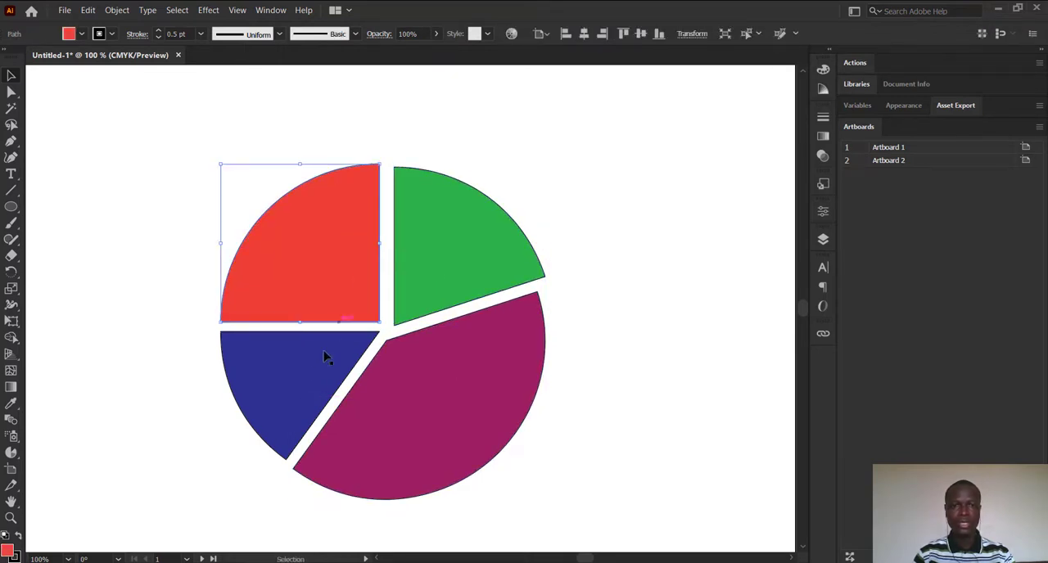
{"action": "left_click_drag", "start_coordinate": [307, 381], "coordinate": [302, 379]}
{"action": "left_click", "coordinate": [151, 382]}
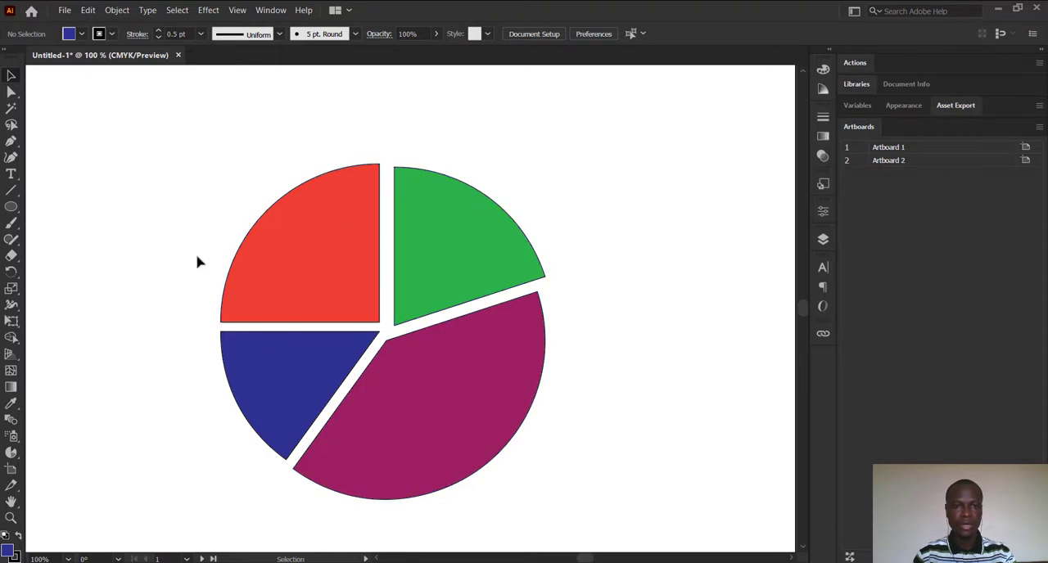
Set the stroke of all four slices to None and deselect them.
{"action": "left_click_drag", "start_coordinate": [195, 219], "coordinate": [541, 413]}
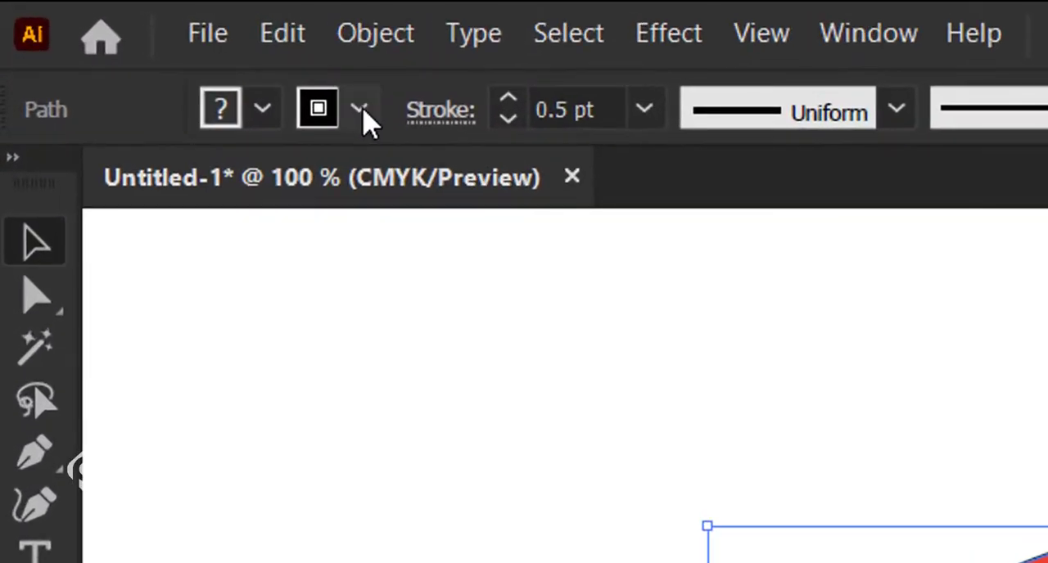
{"action": "left_click", "coordinate": [360, 109]}
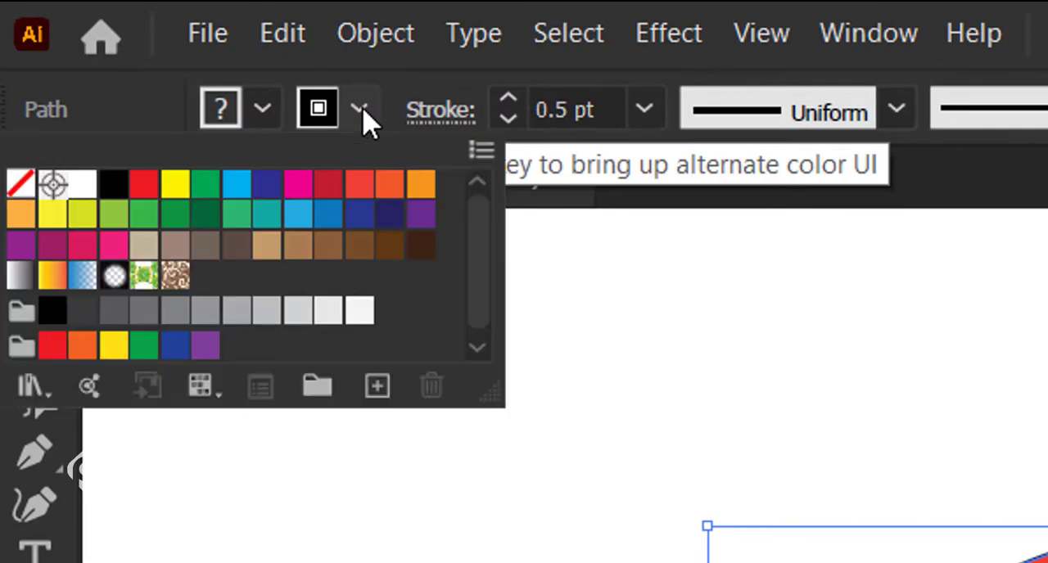
{"action": "left_click", "coordinate": [22, 188]}
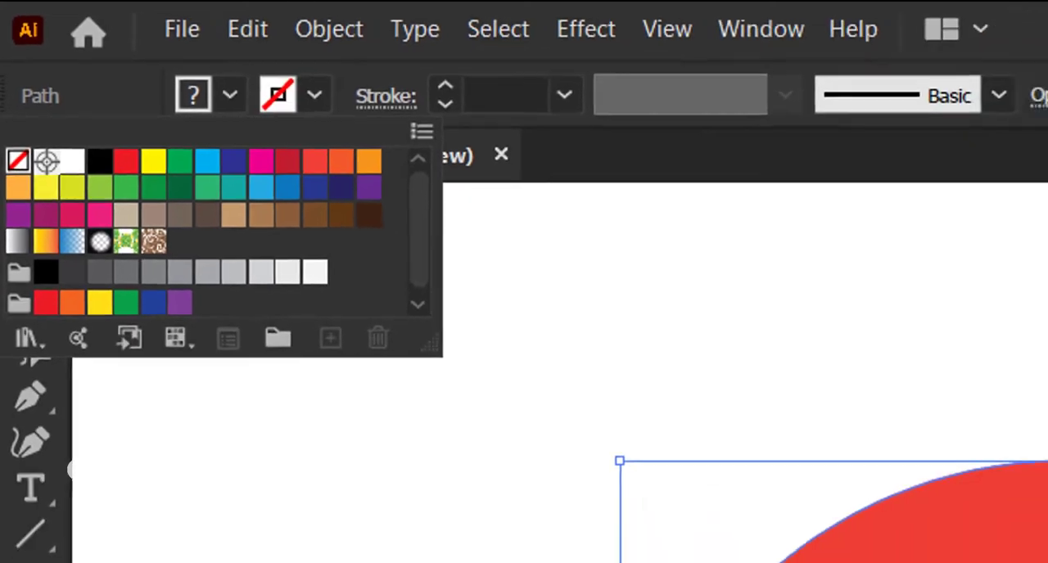
{"action": "left_click", "coordinate": [192, 281]}
{"action": "left_click", "coordinate": [193, 281]}
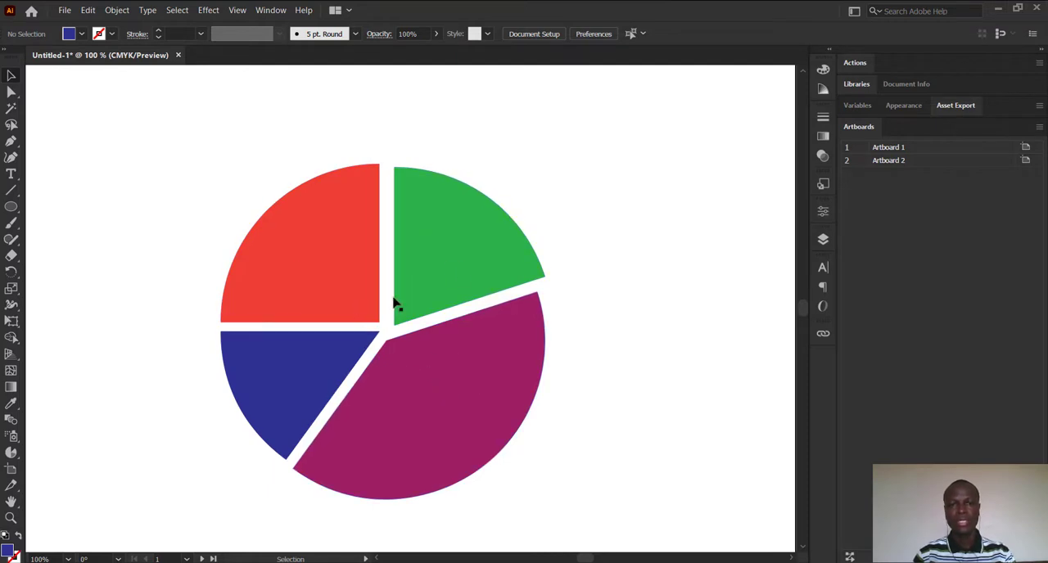
Create an area text label reading "20%" on the empty canvas beside the green slice.
{"action": "left_click", "coordinate": [12, 175]}
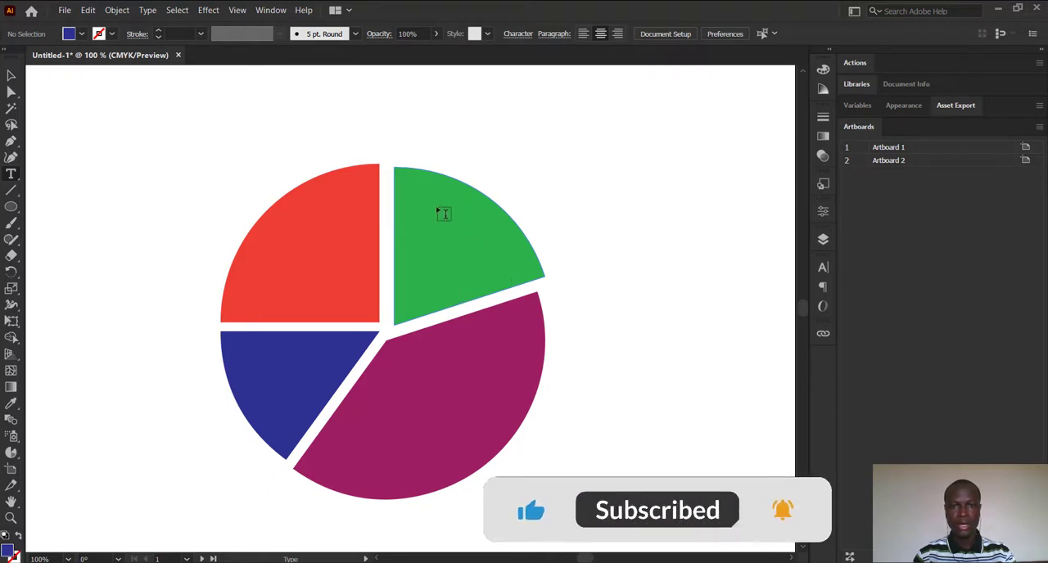
{"action": "left_click_drag", "start_coordinate": [526, 173], "coordinate": [628, 251]}
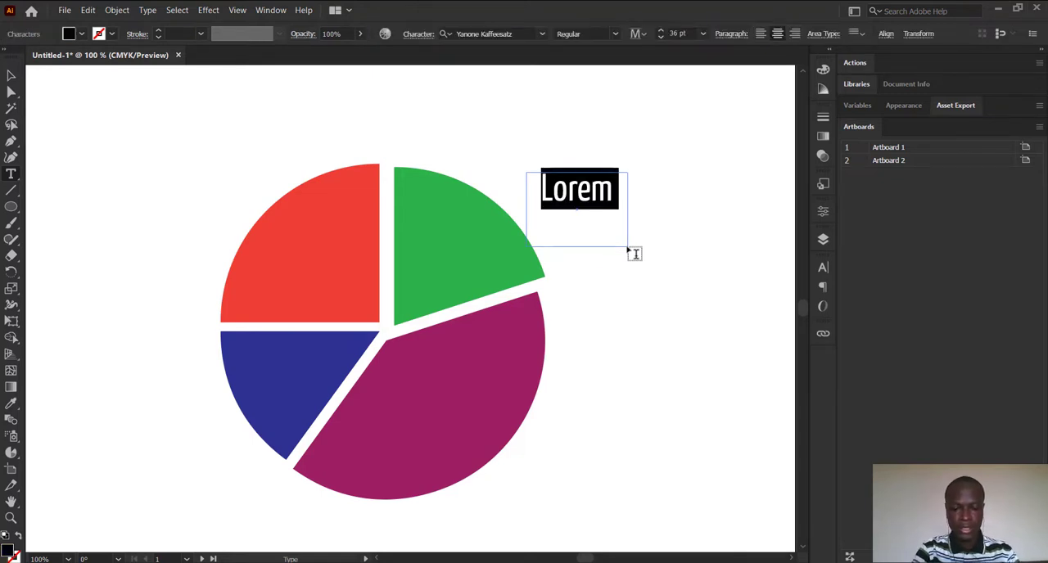
{"action": "type", "text": "20%"}
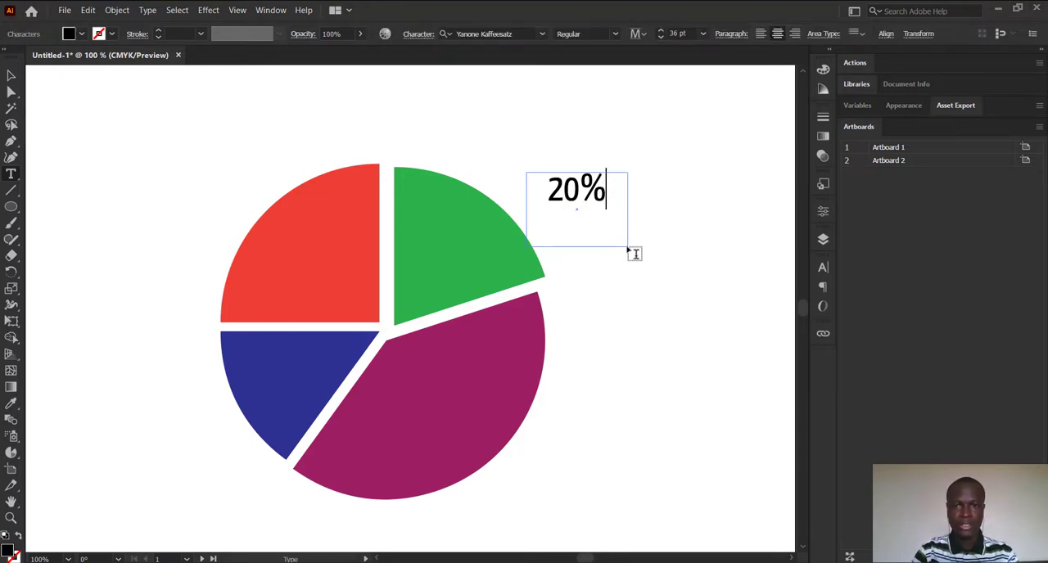
{"action": "key", "text": "Escape"}
Move the 20% label onto the green slice and fill its text with white.
{"action": "left_click_drag", "start_coordinate": [567, 193], "coordinate": [439, 253]}
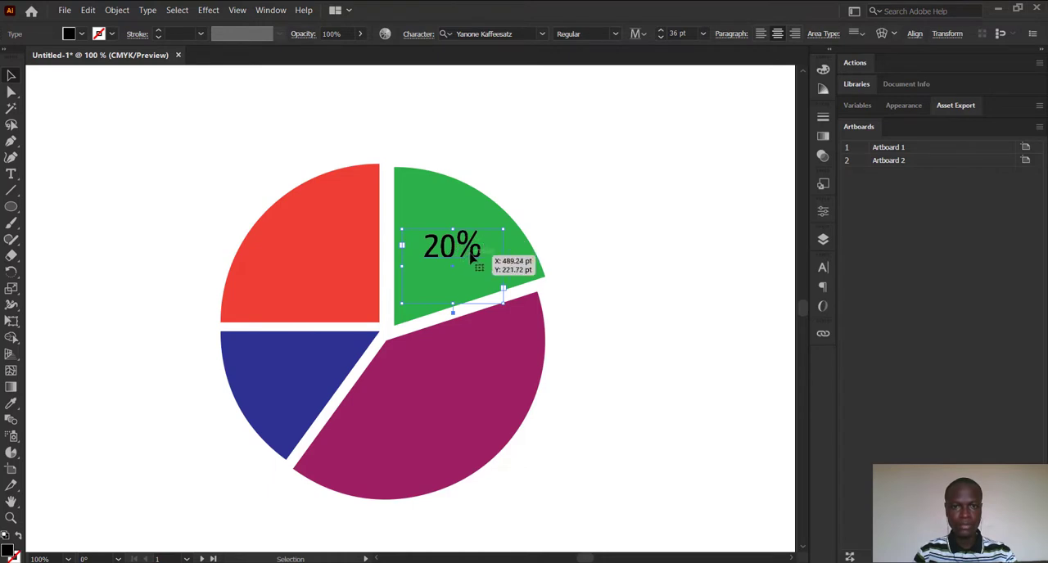
{"action": "left_click", "coordinate": [82, 33]}
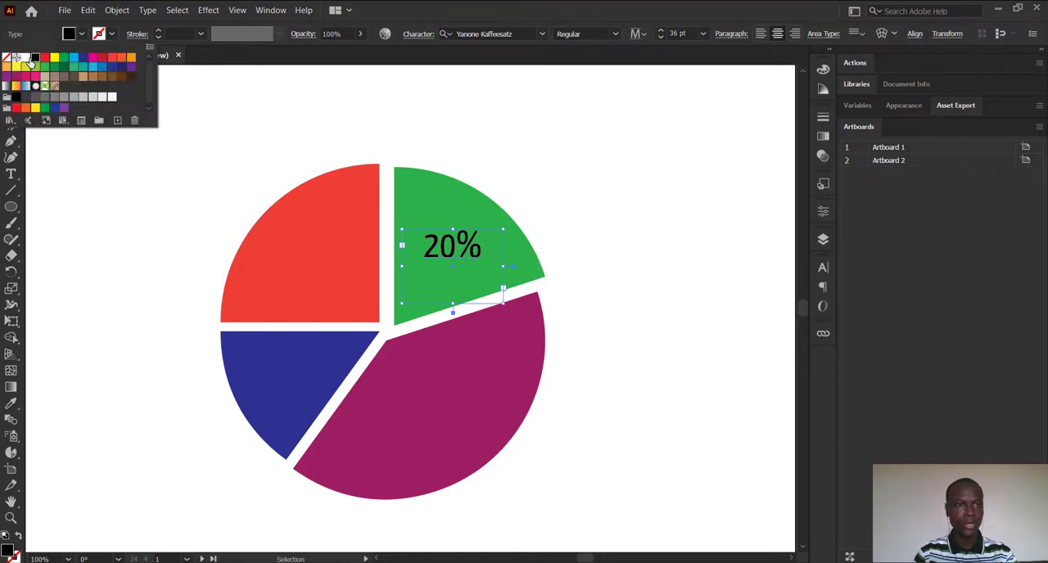
{"action": "left_click", "coordinate": [26, 59]}
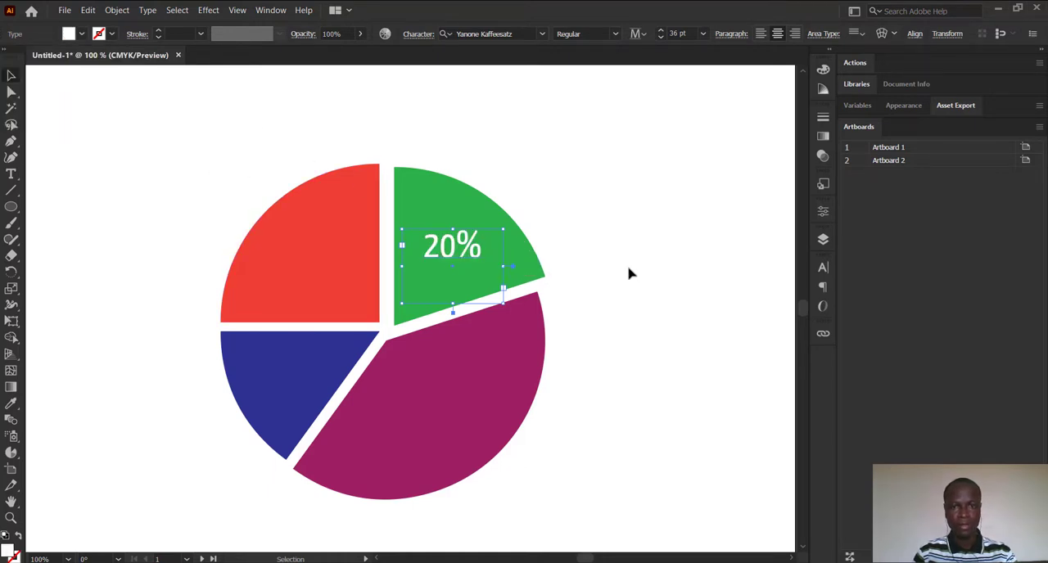
Place a copy of the 20% label on the magenta slice and change its text to 40%.
{"action": "key", "text": "a"}
{"action": "key", "text": "ctrl+c"}
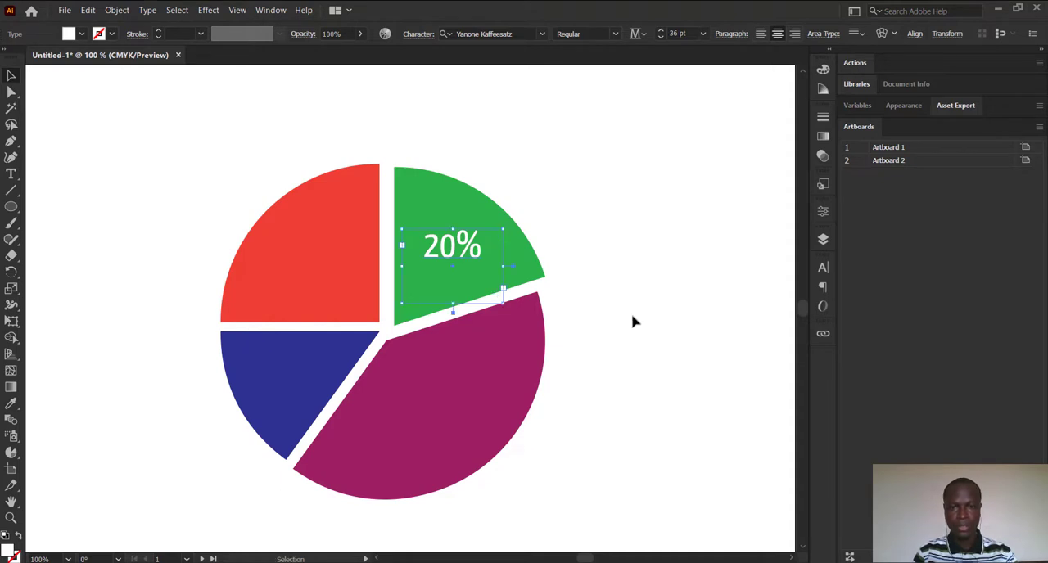
{"action": "left_click", "coordinate": [631, 317]}
{"action": "key", "text": "ctrl+v"}
{"action": "left_click_drag", "start_coordinate": [418, 302], "coordinate": [415, 410]}
{"action": "key", "text": "t"}
{"action": "type", "text": "40"}
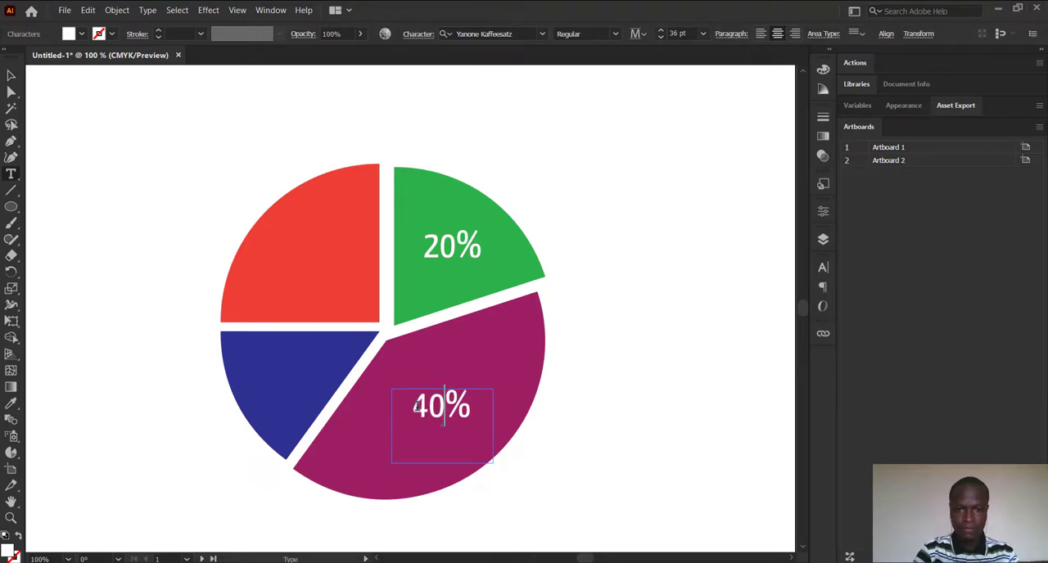
{"action": "left_click", "coordinate": [11, 76]}
{"action": "left_click", "coordinate": [130, 219]}
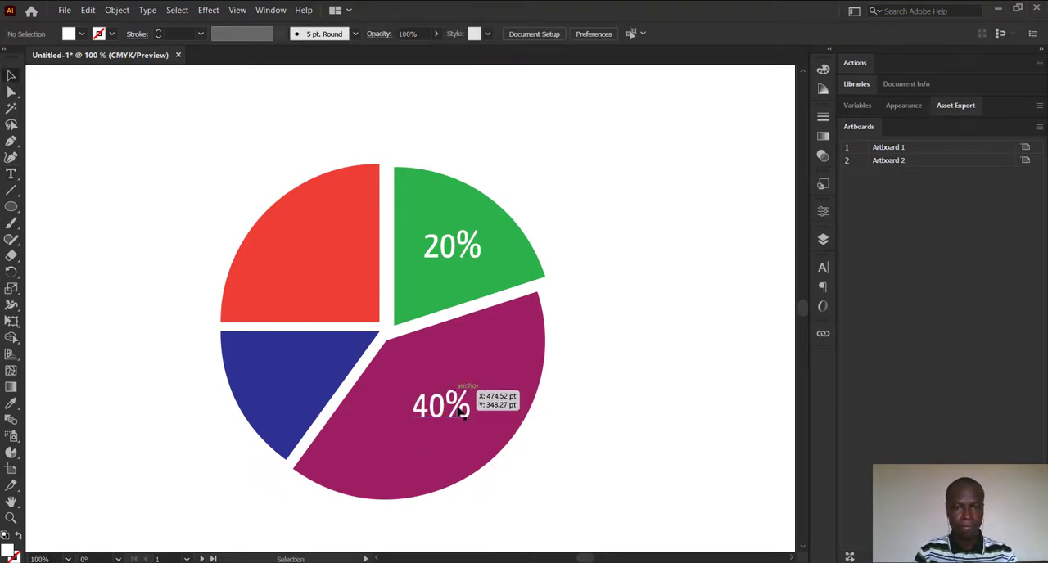
Duplicate the 40% label onto the dark blue slice and change the copy's text to 15%.
{"action": "left_click", "coordinate": [439, 412]}
{"action": "left_click_drag", "start_coordinate": [440, 416], "coordinate": [292, 373]}
{"action": "key", "text": "t"}
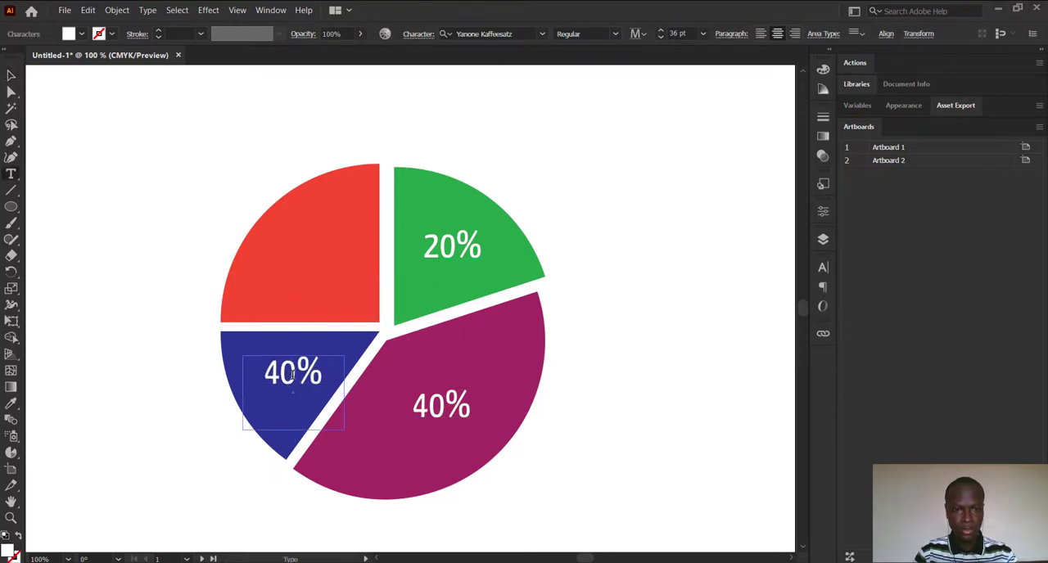
{"action": "key", "text": "shift+Left"}
{"action": "key", "text": "shift+Left"}
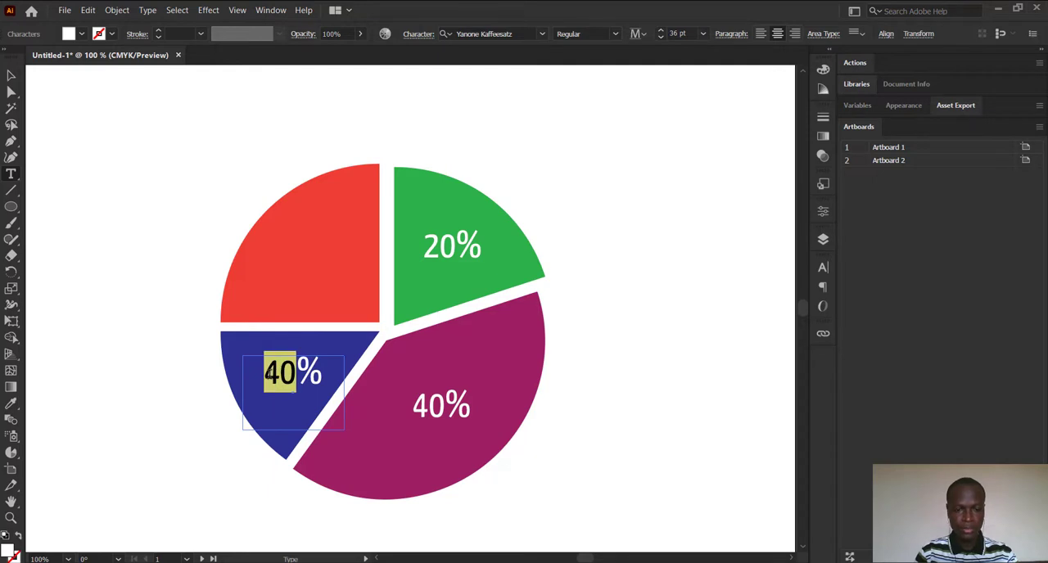
{"action": "type", "text": "15"}
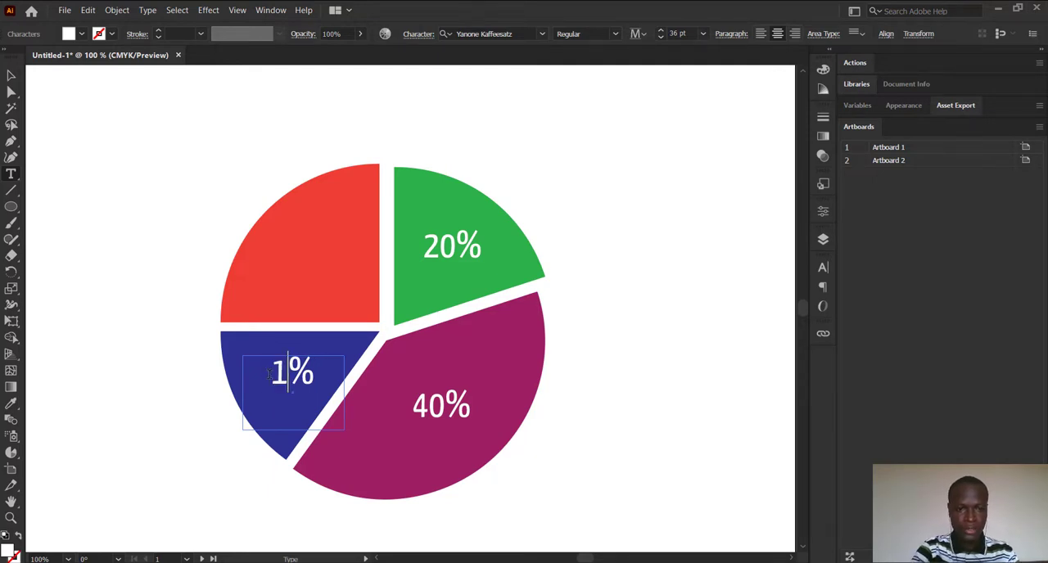
{"action": "left_click", "coordinate": [11, 76]}
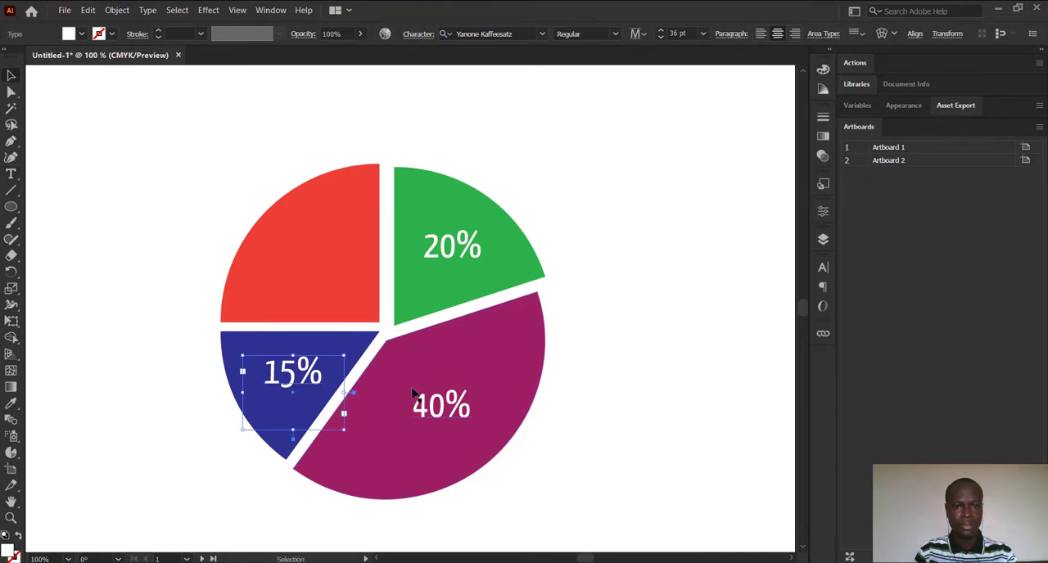
Duplicate the 15% label onto the red slice, change the copy's text to 25% and deselect it.
{"action": "left_click_drag", "start_coordinate": [295, 381], "coordinate": [288, 267]}
{"action": "key", "text": "t"}
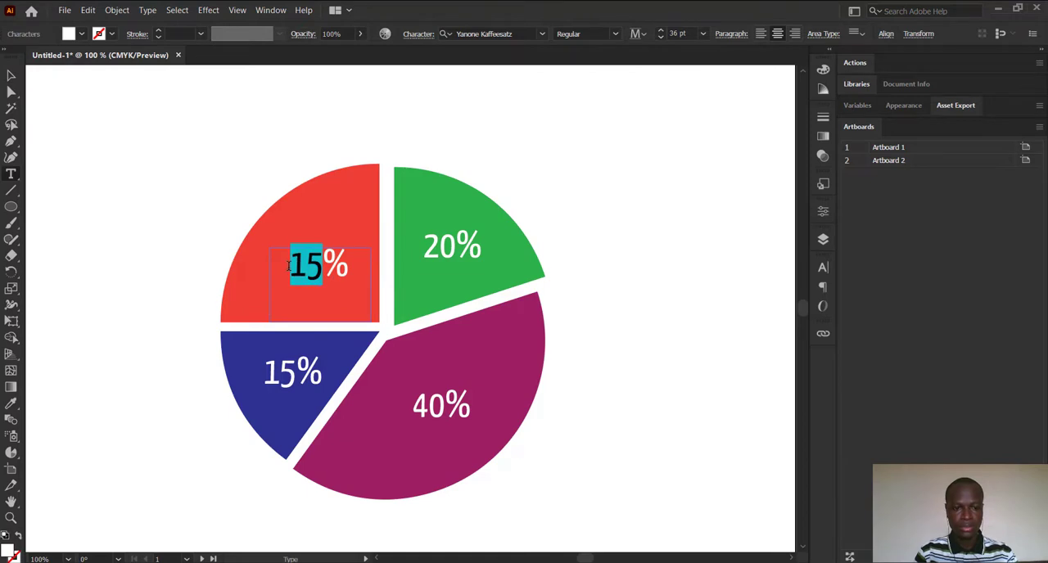
{"action": "type", "text": "25"}
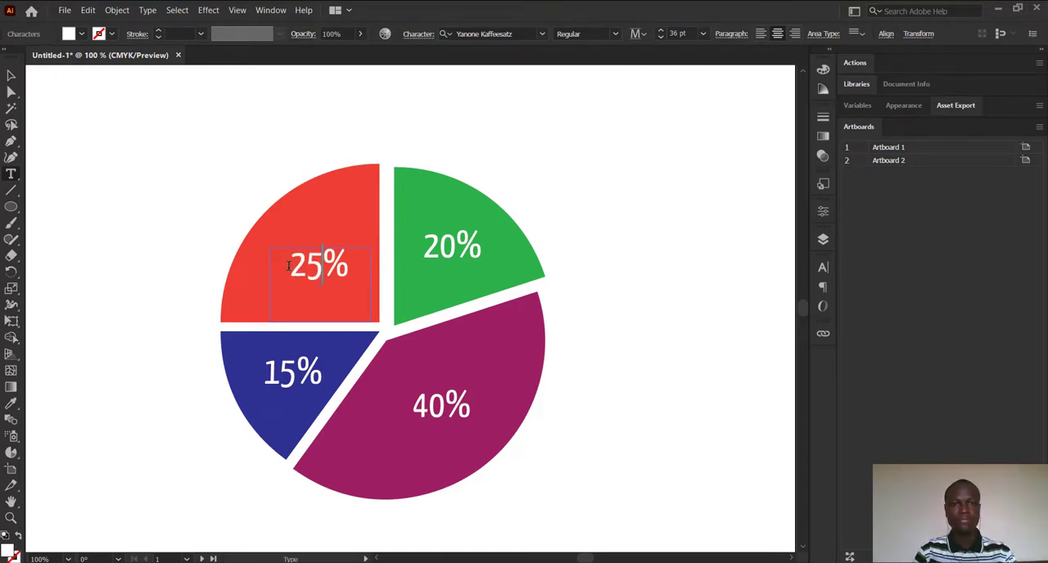
{"action": "left_click", "coordinate": [11, 76]}
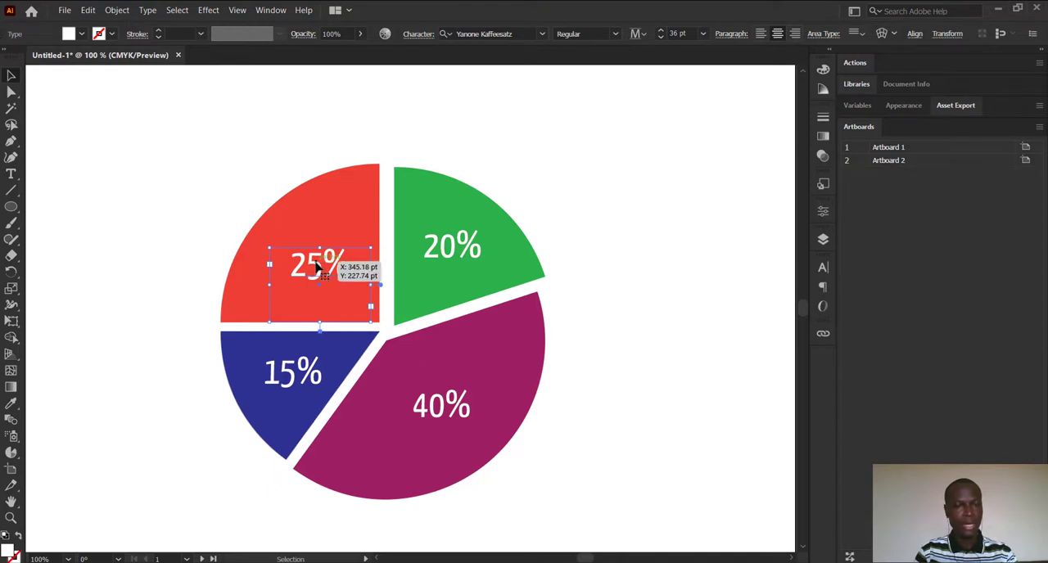
{"action": "left_click", "coordinate": [606, 344]}
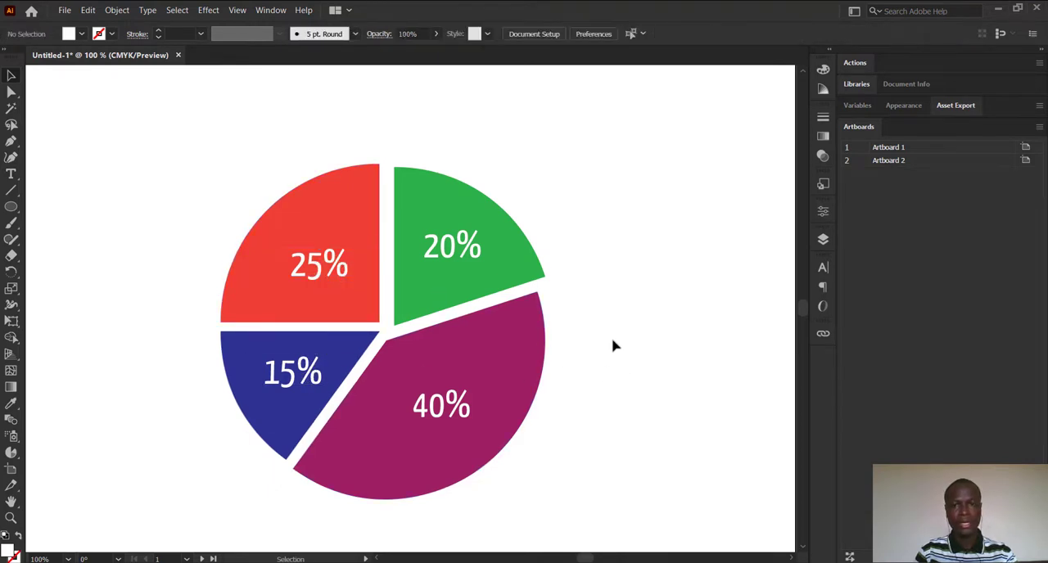